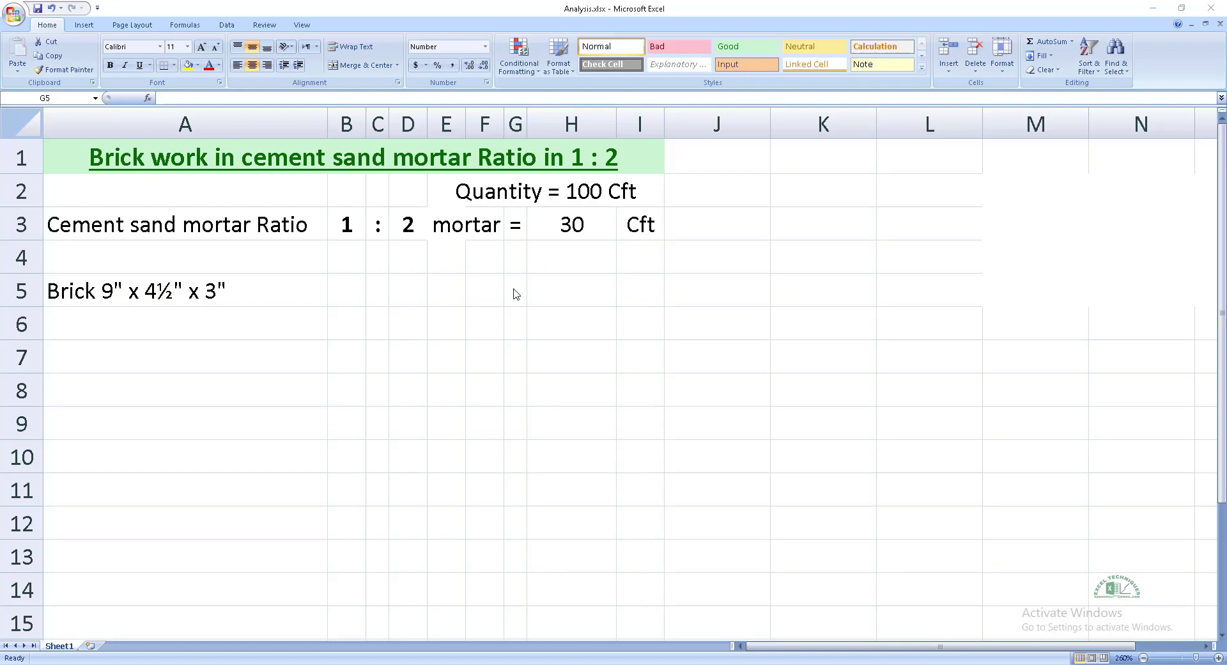
- In the brick row, enter an equals sign in G5 and the formula =13.5*E2 in H5
left_click(516, 292)
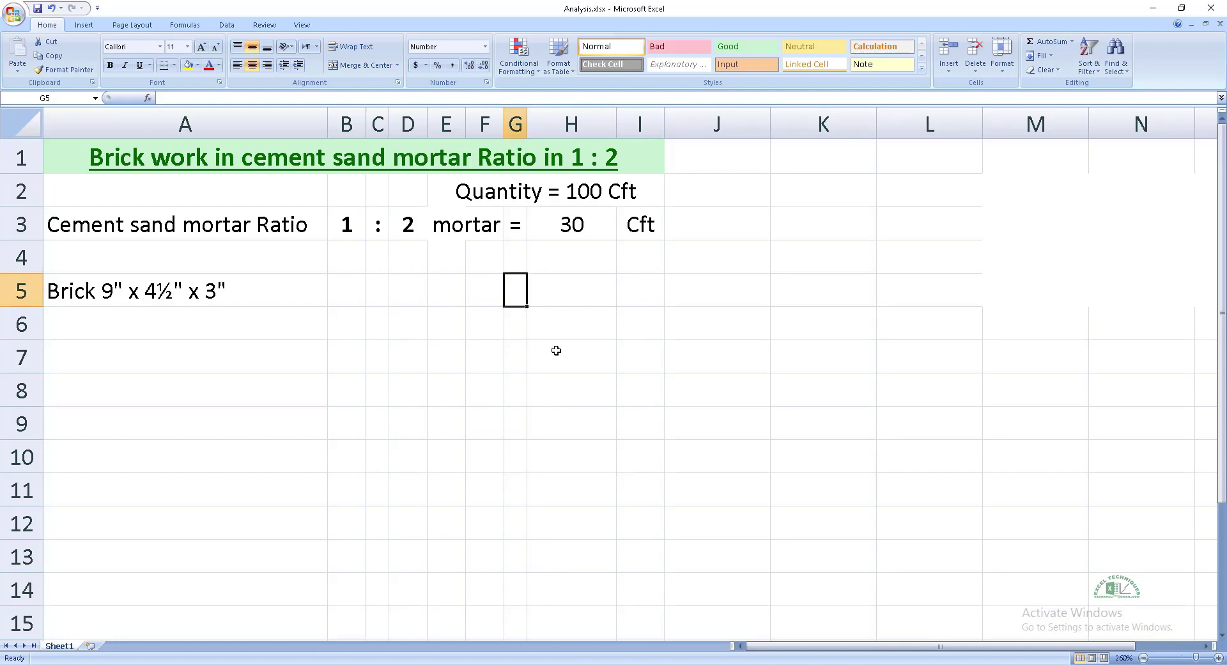
type("=")
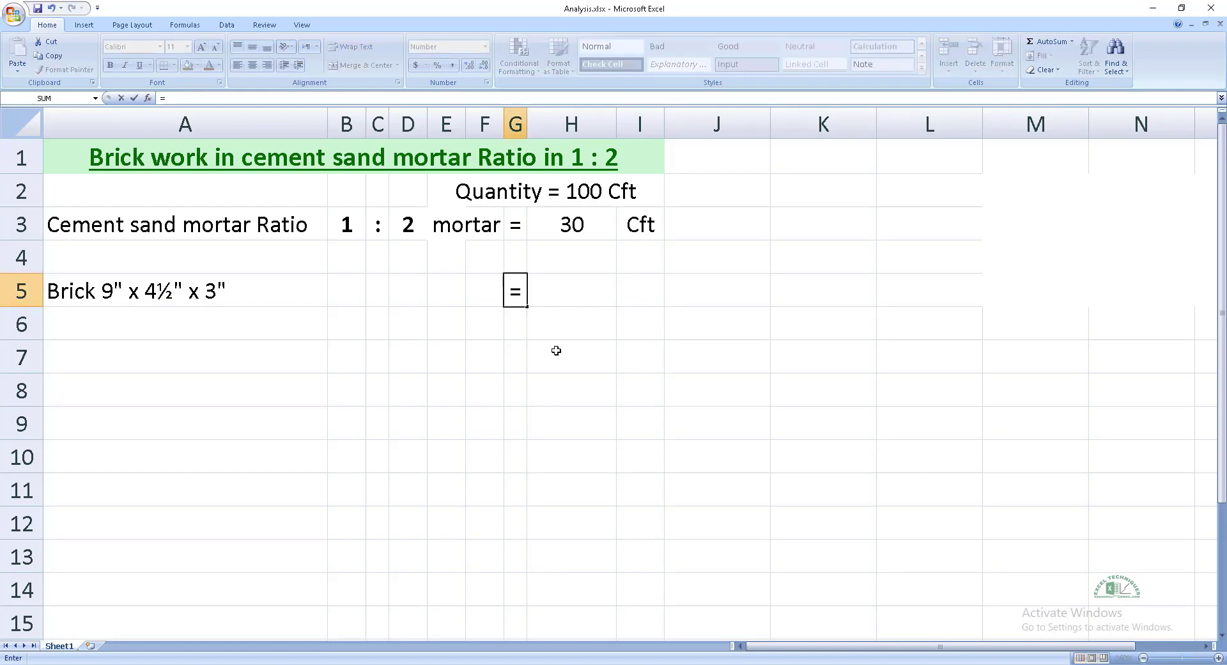
key("Tab")
type("=13.5")
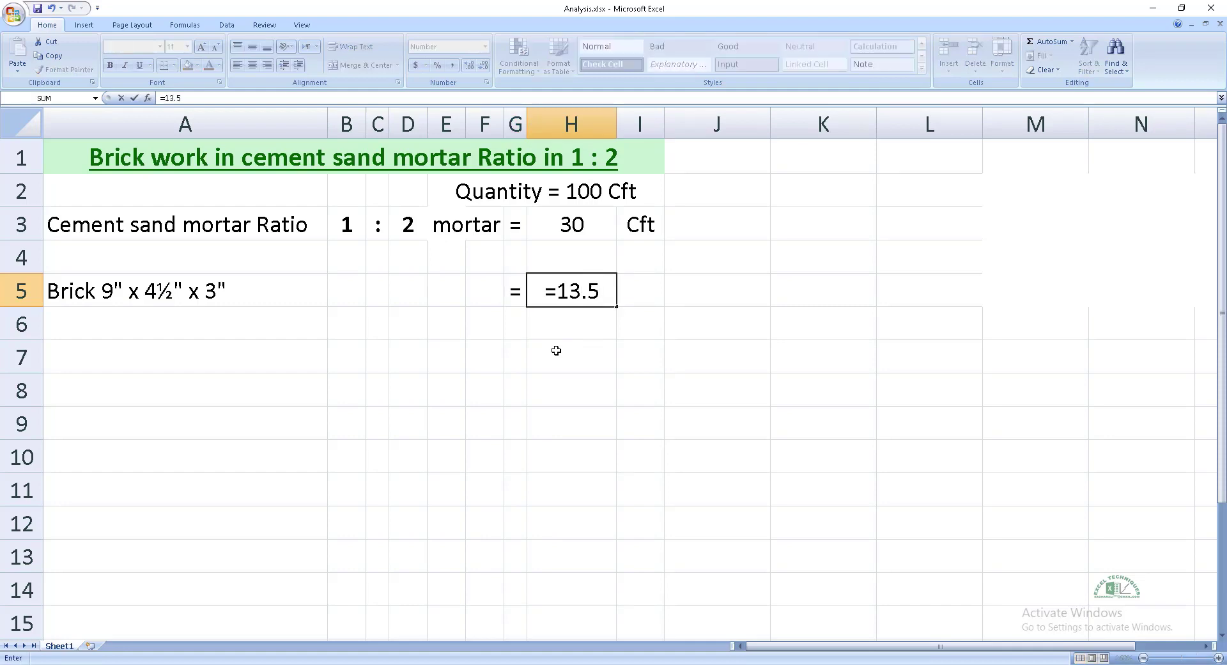
type("*")
left_click(585, 188)
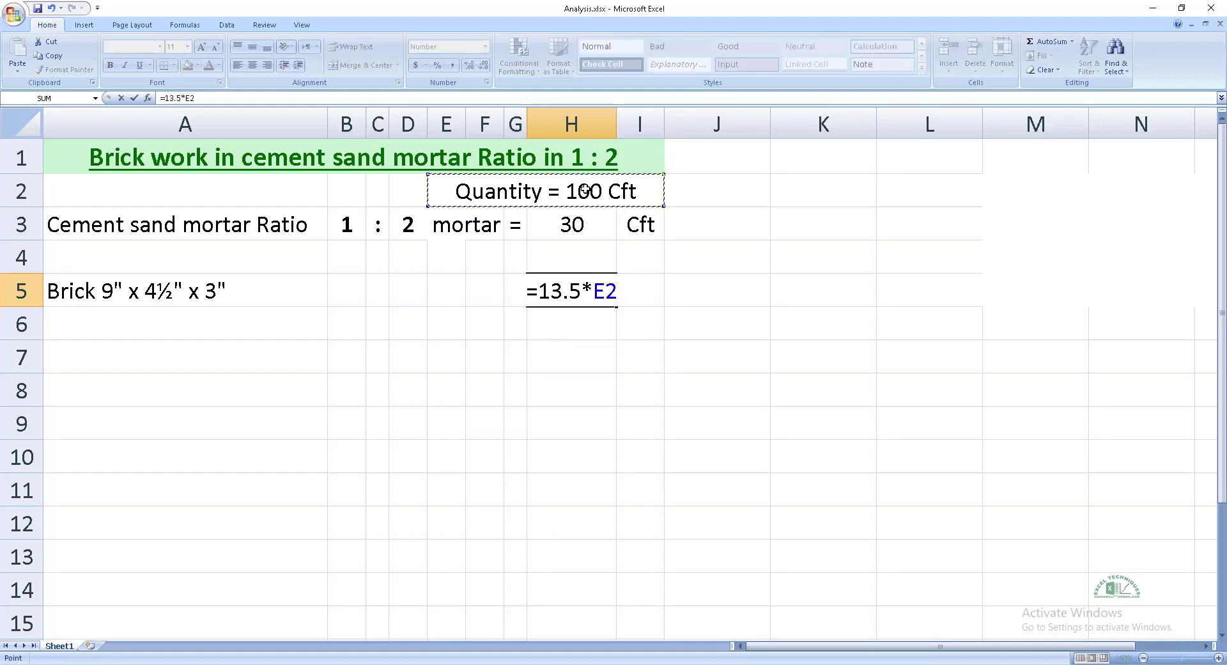
key("Return")
key("Up")
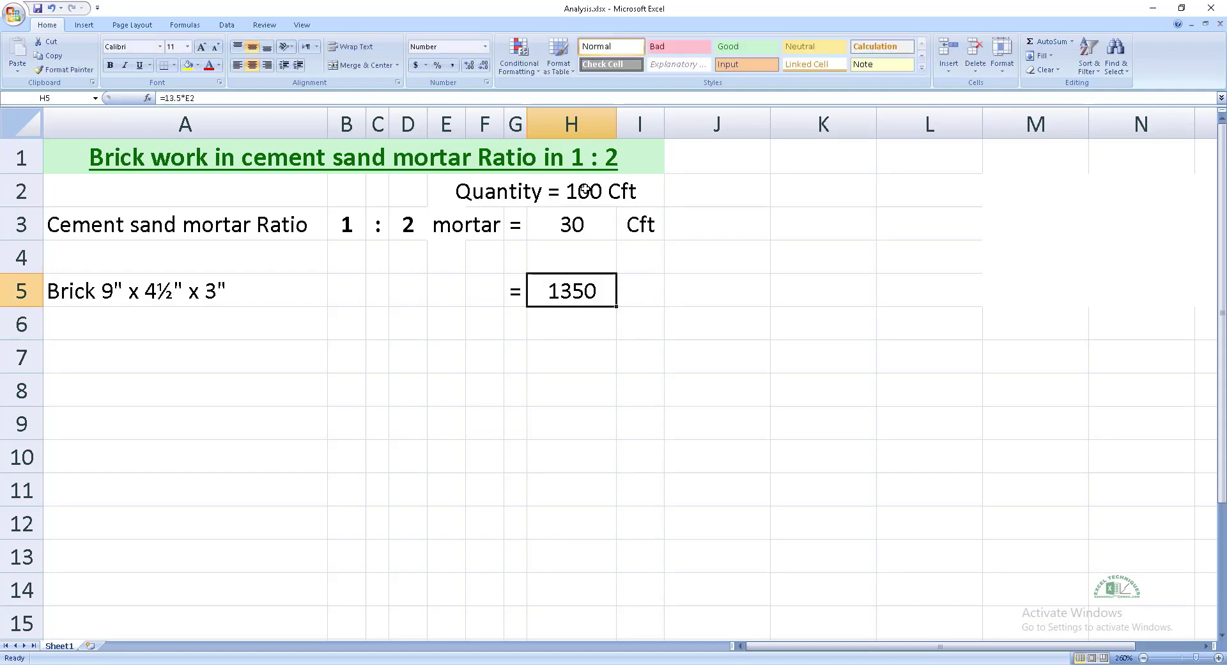
- Enter the unit "No." for the brick quantity in I5
key("Right")
type("No")
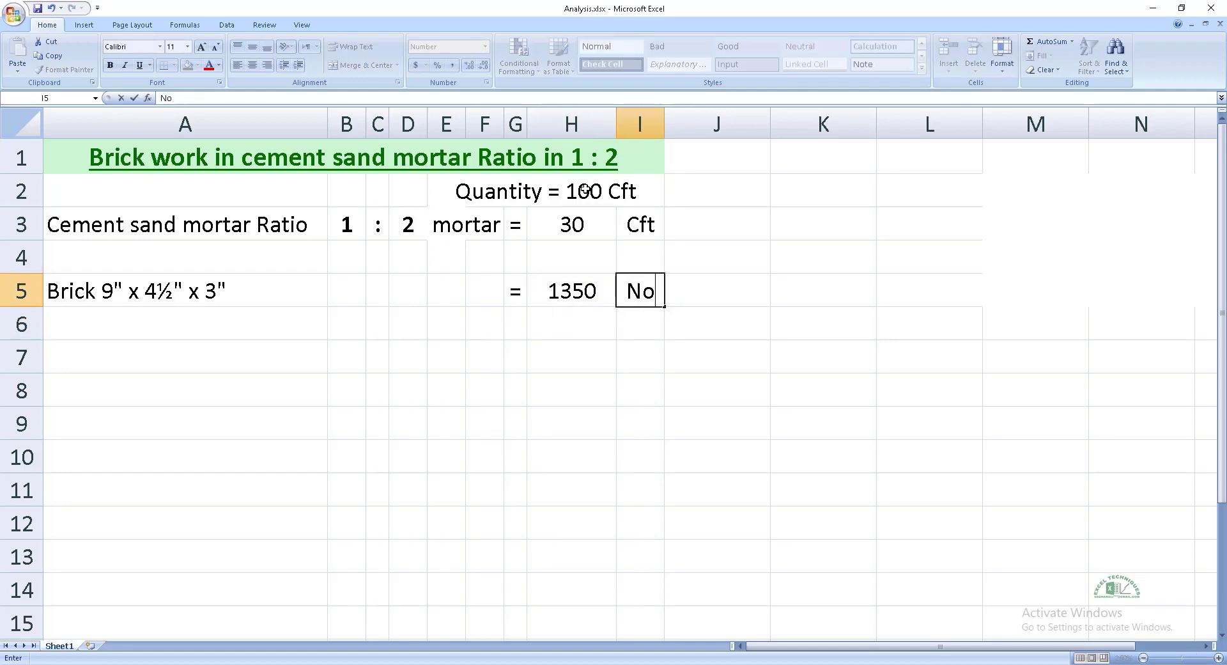
type(".")
key("Return")
- Add the label "Cement" in A6 and link B6 to the mortar volume with =H3
key("Home")
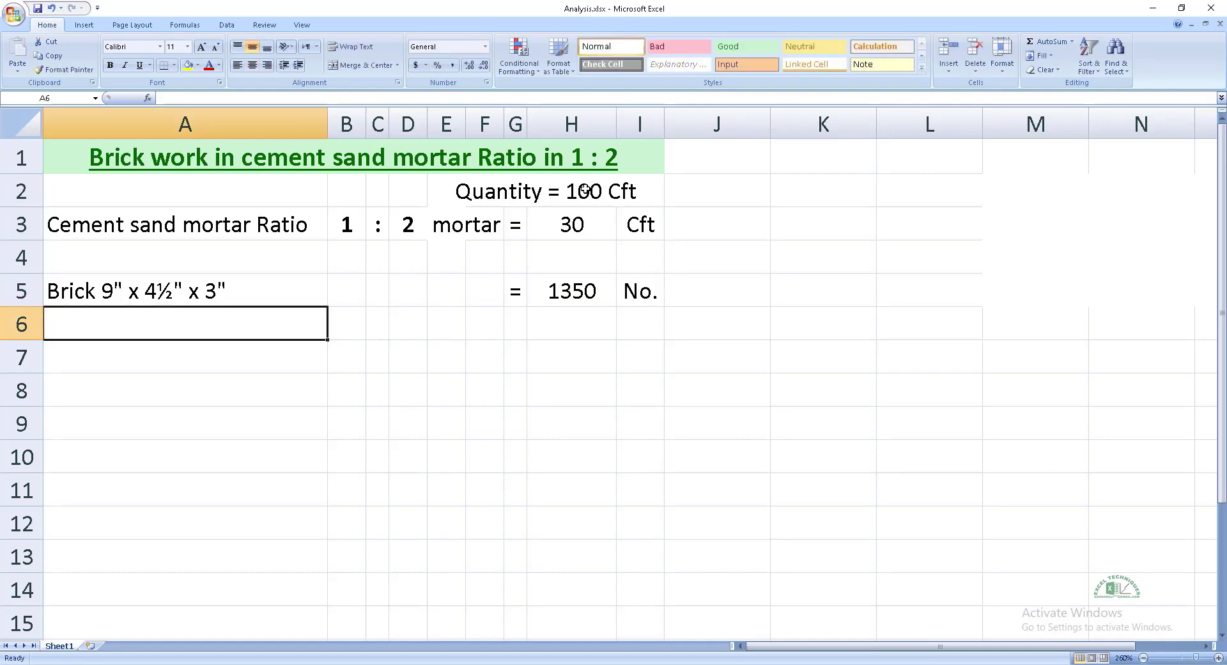
type("Ce")
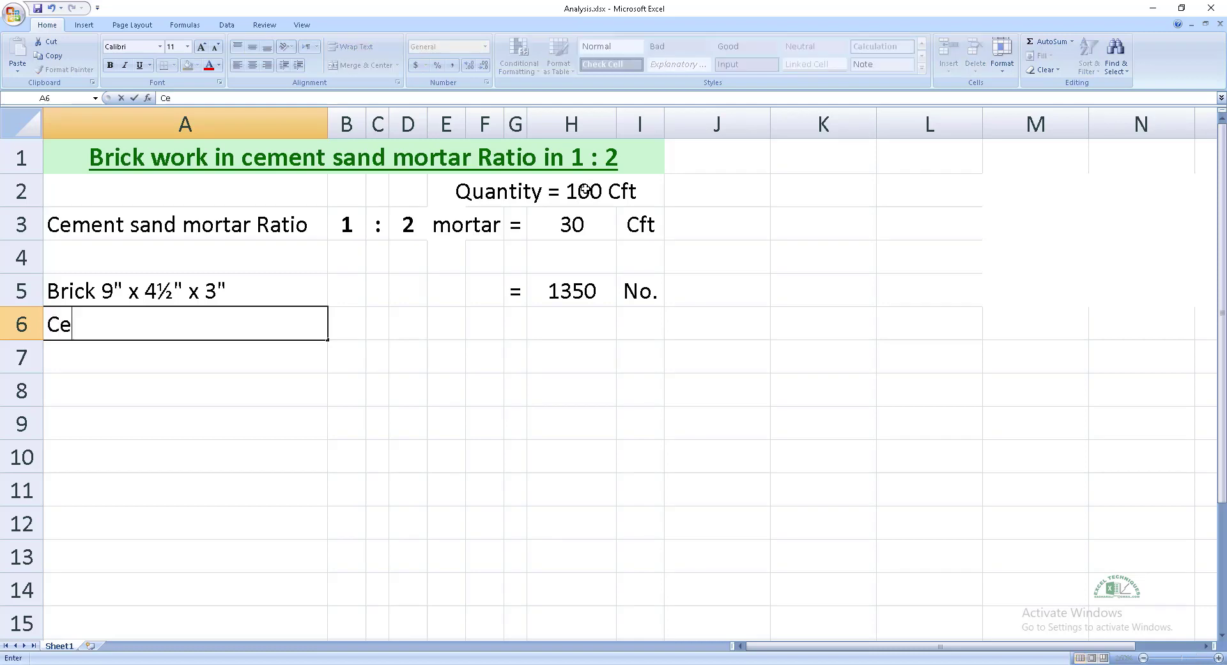
type("ment")
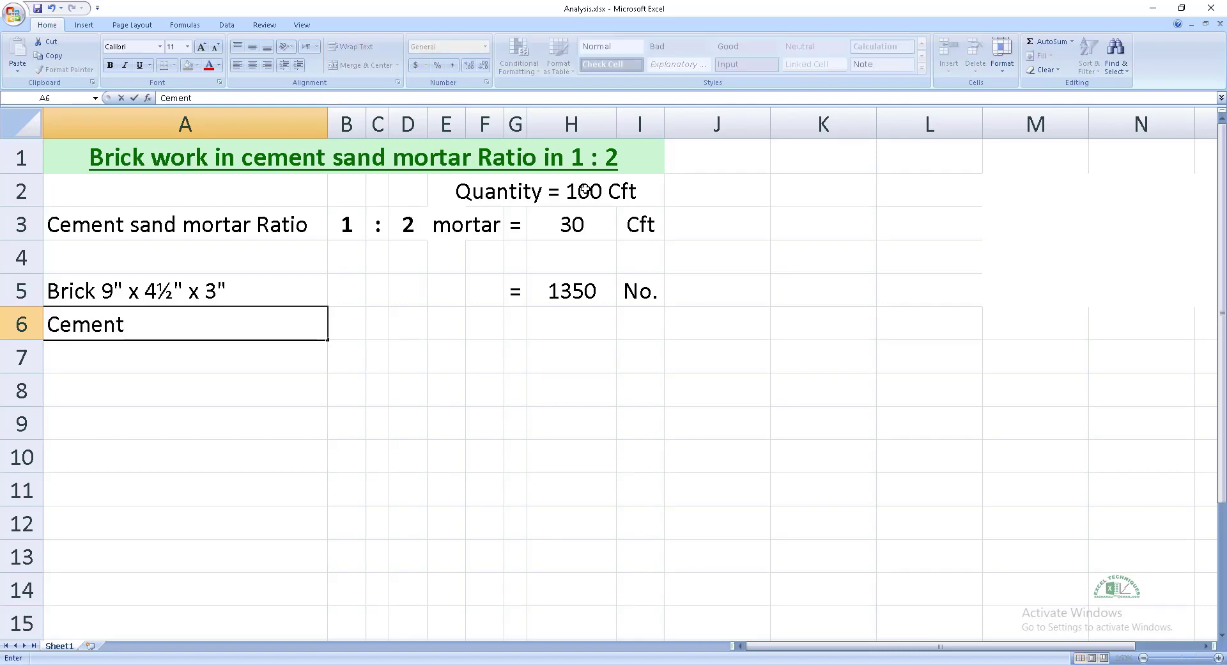
key("Tab")
type("=")
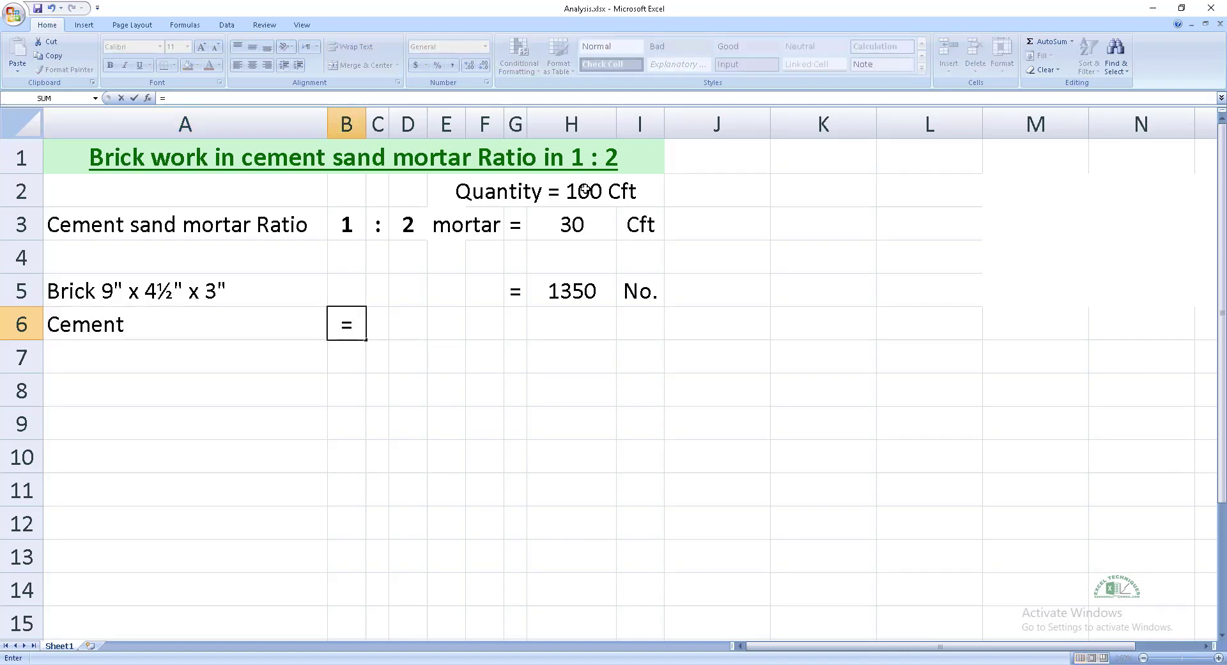
left_click(589, 222)
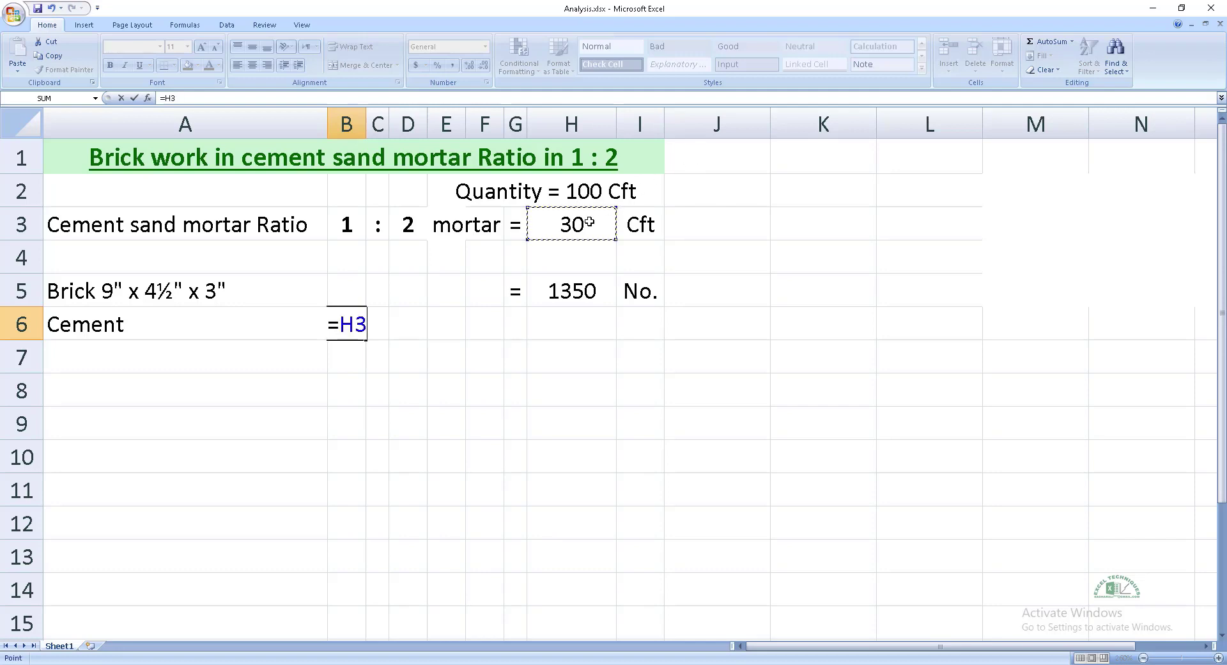
key("ctrl+Return")
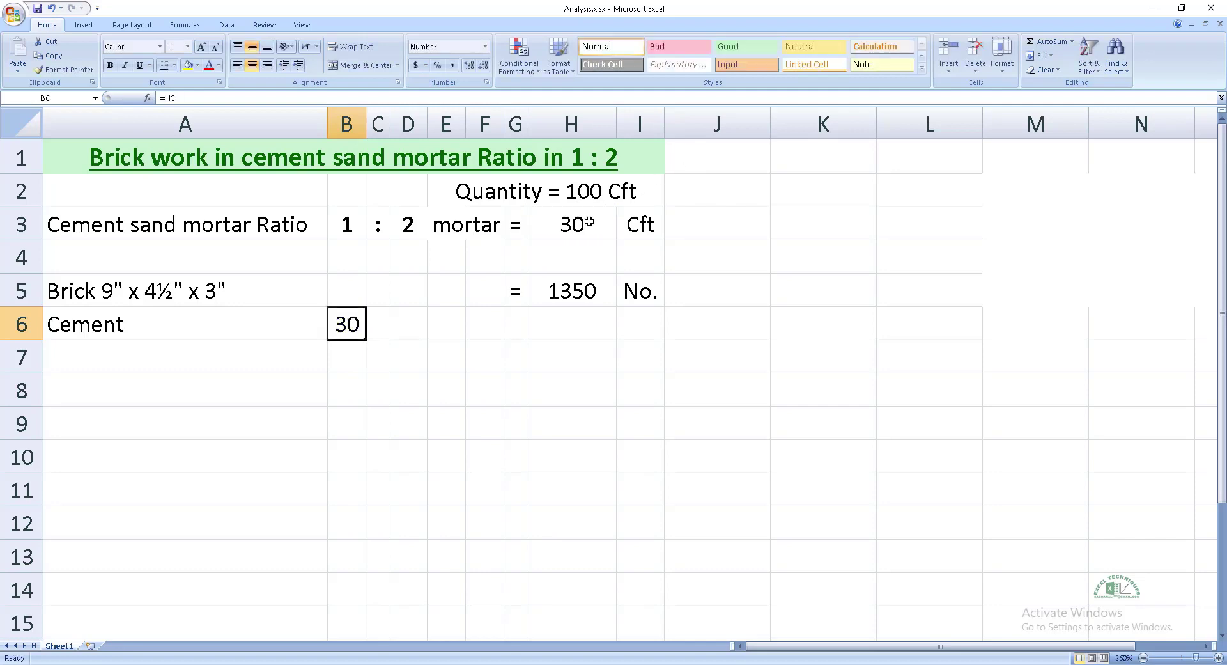
- In the cement row, enter x in C6 and link D6 to the cement part of the ratio with =B3
key("Right")
type("x")
key("Right")
type("=")
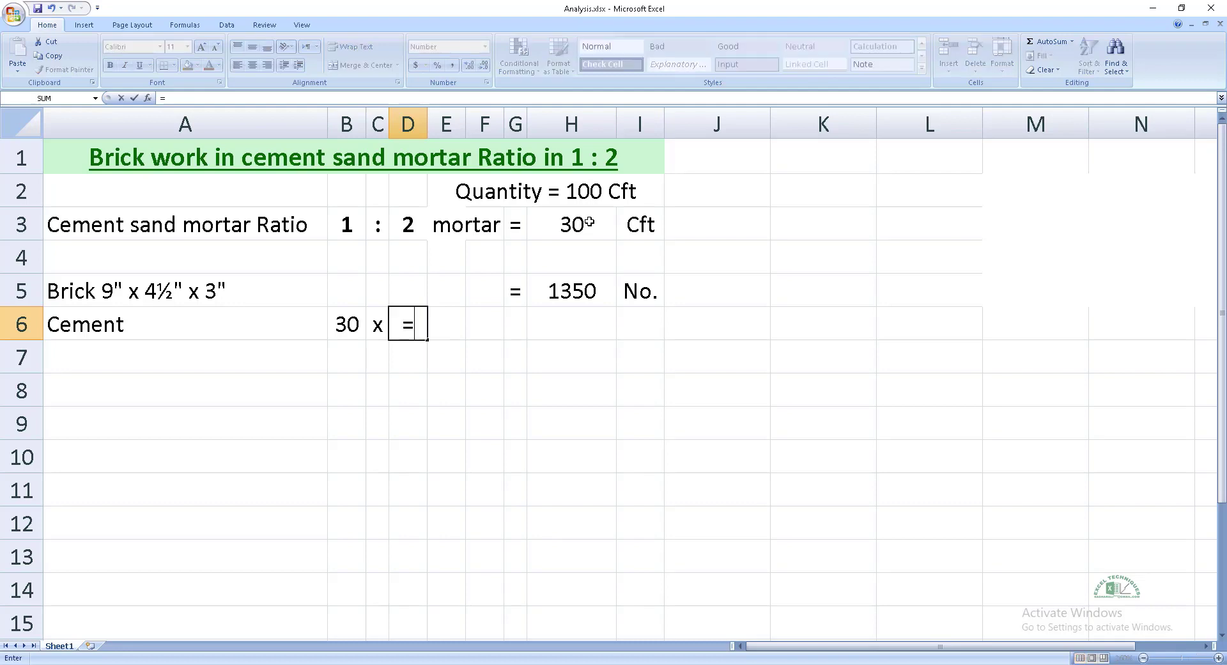
left_click(349, 230)
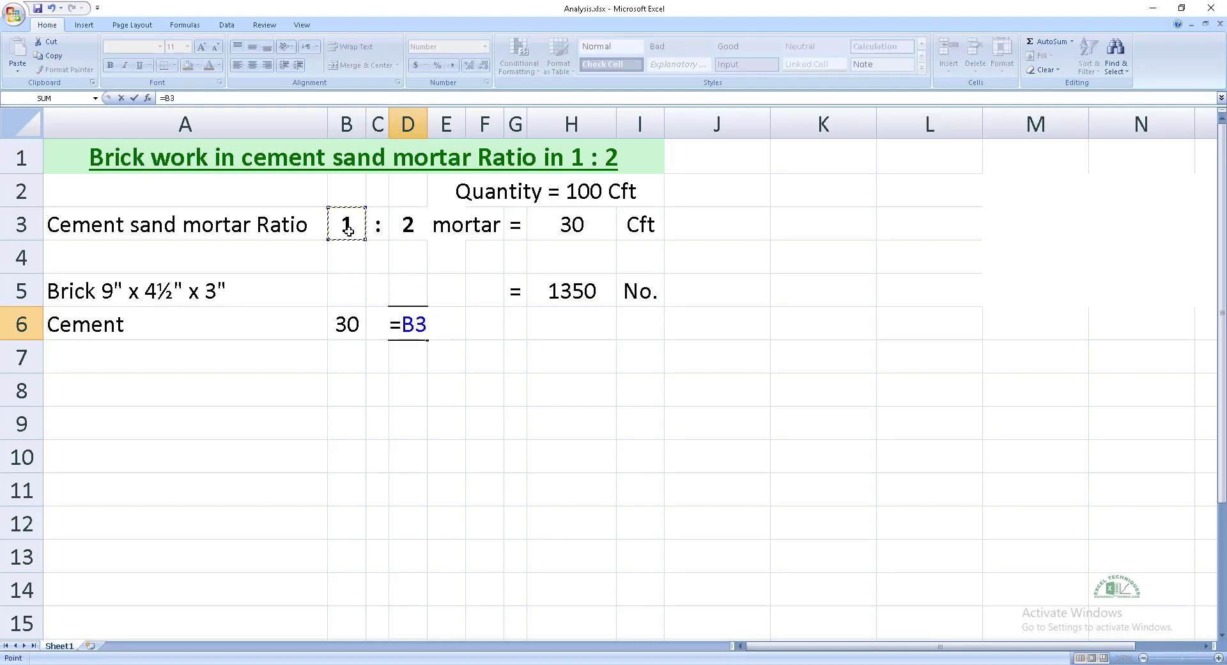
key("ctrl+Return")
- Enter a / as text in E6 and sum the ratio parts in F6 with =B3+D3
key("Right")
type("'/")
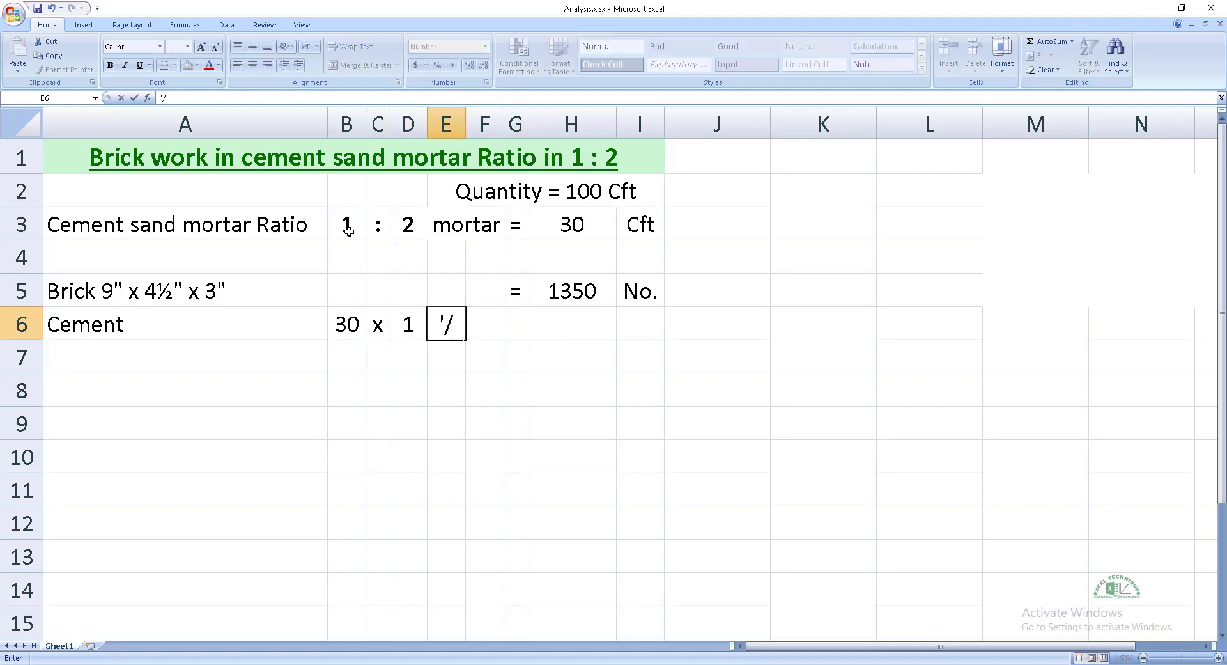
key("ctrl+Return")
key("Right")
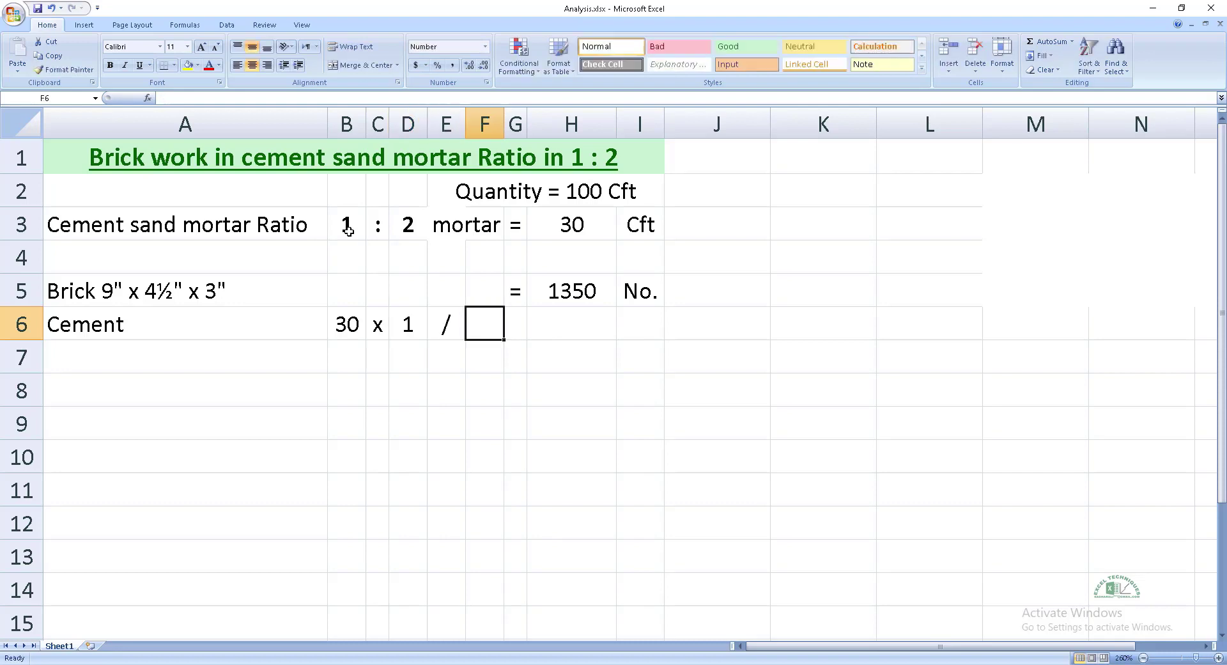
type("=")
left_click(348, 230)
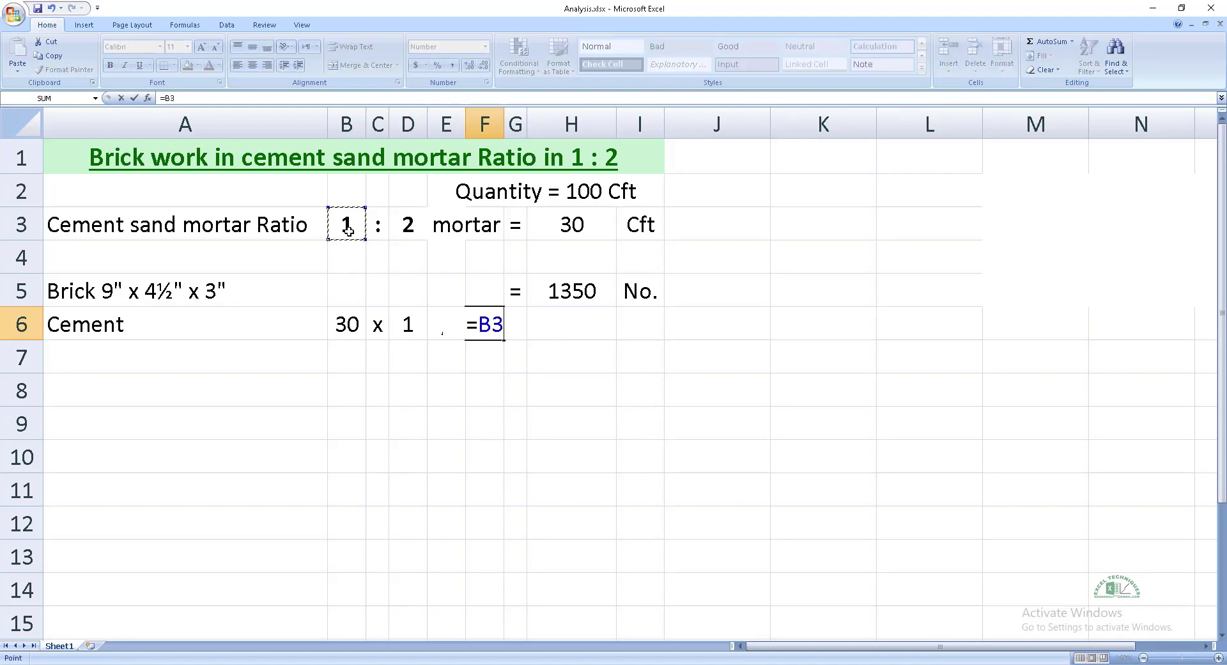
type("+")
left_click(404, 232)
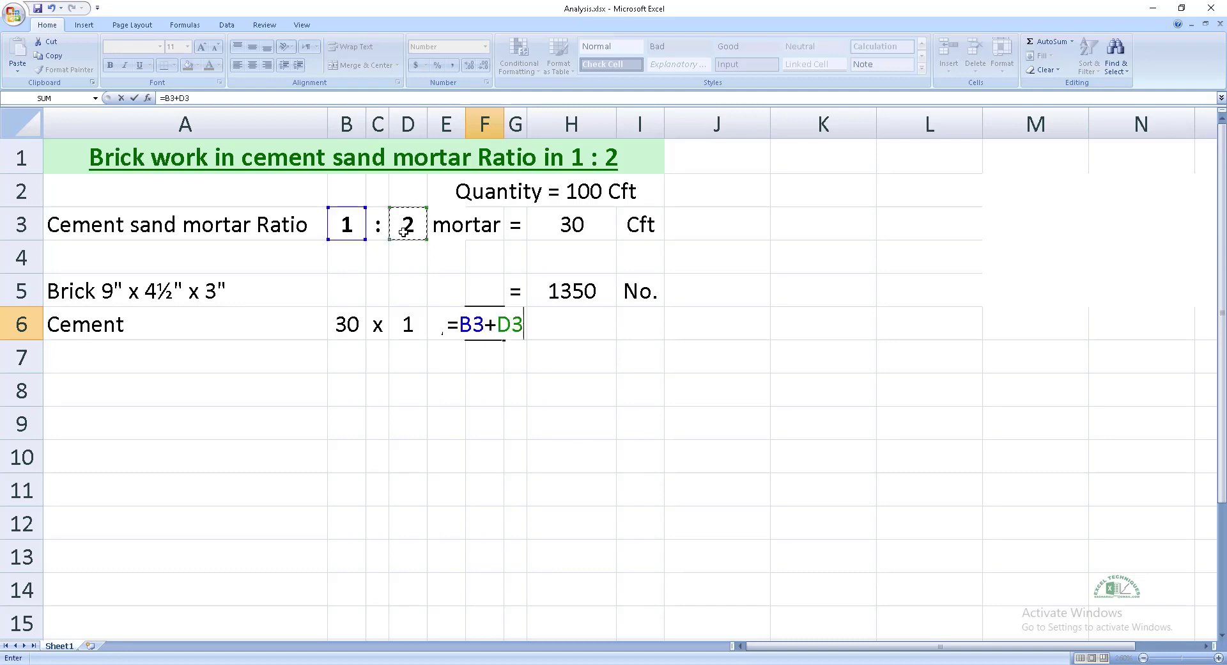
key("ctrl+Return")
- Enter an equals sign in G6 and calculate the cement quantity in H6 with =B6*D6/F6
key("Right")
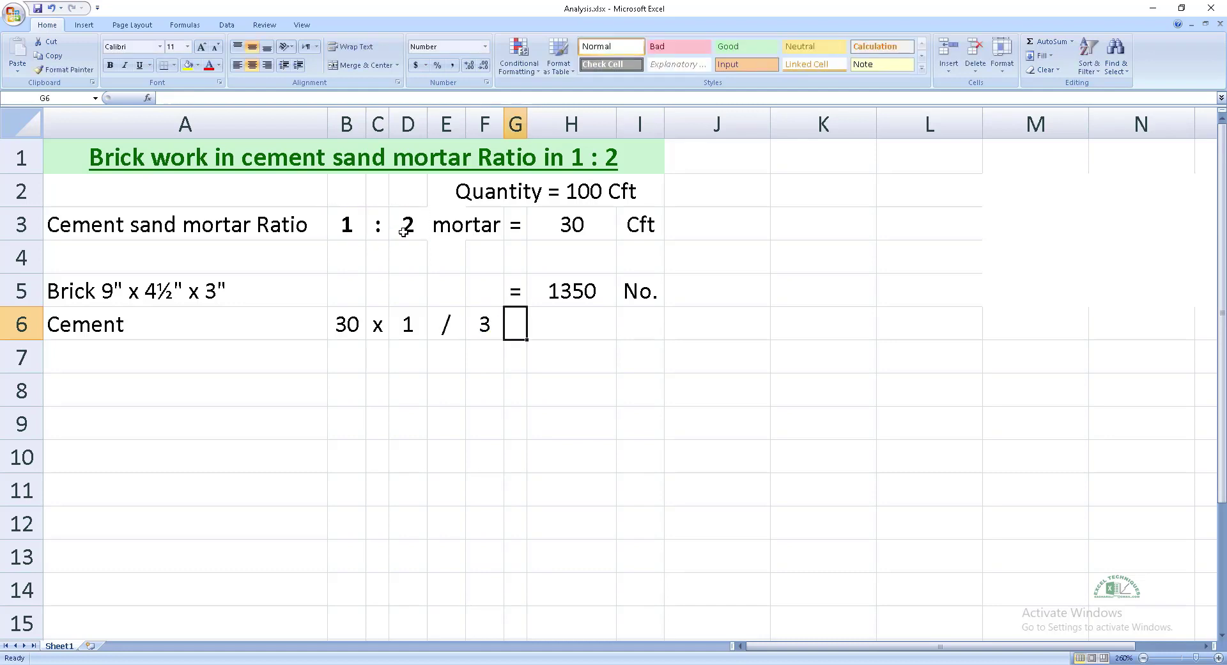
type("=")
key("Escape")
key("Right")
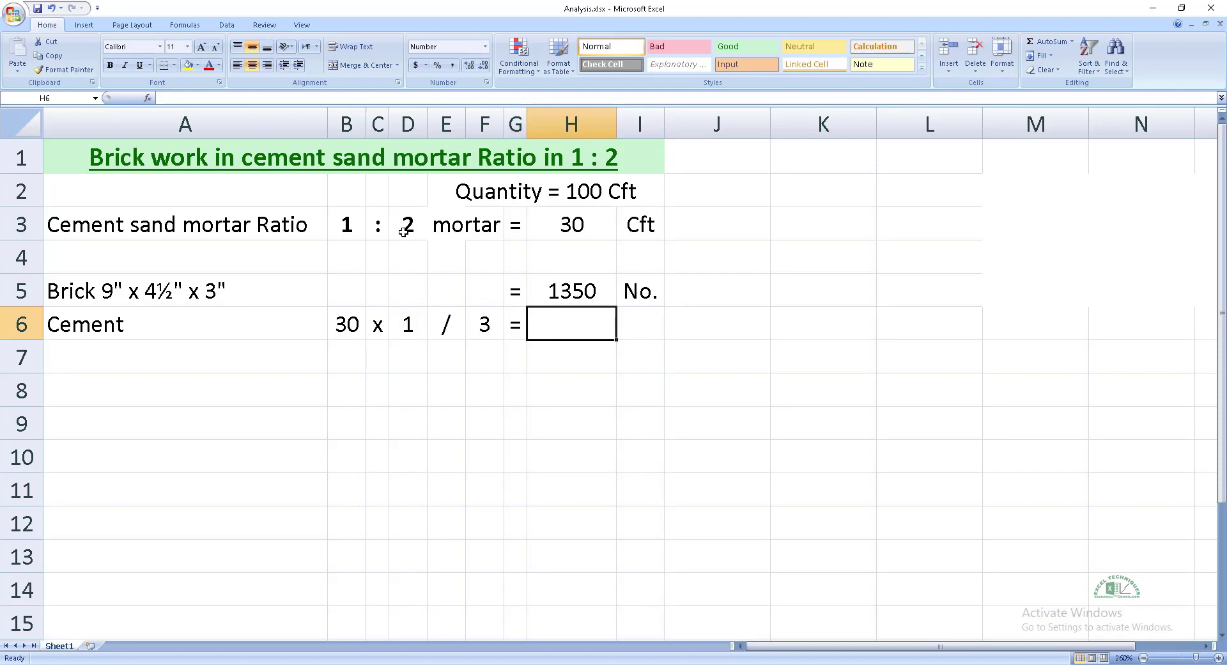
type("=")
left_click(348, 323)
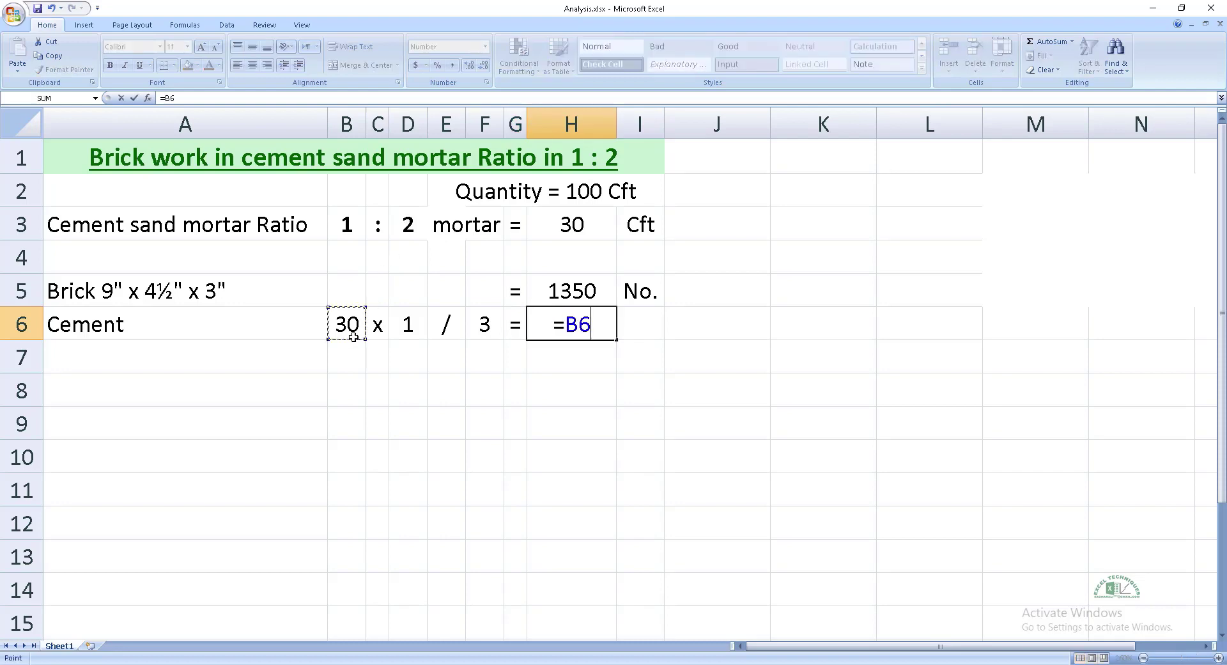
type("*")
left_click(404, 318)
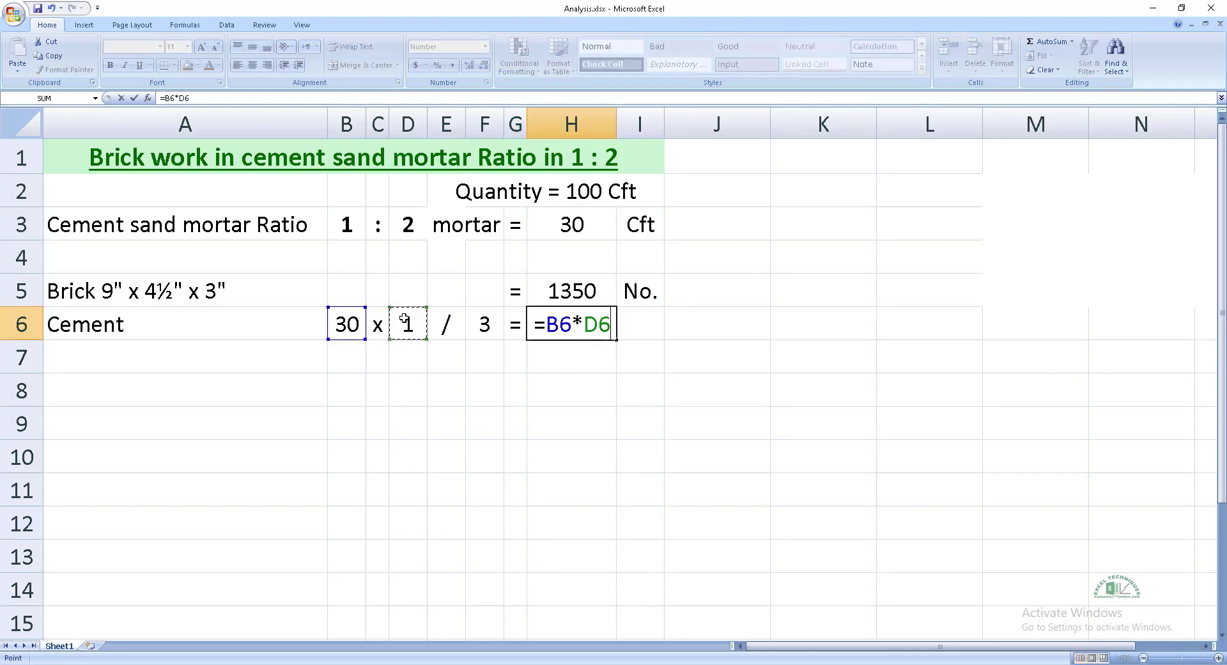
type("/")
left_click(480, 345)
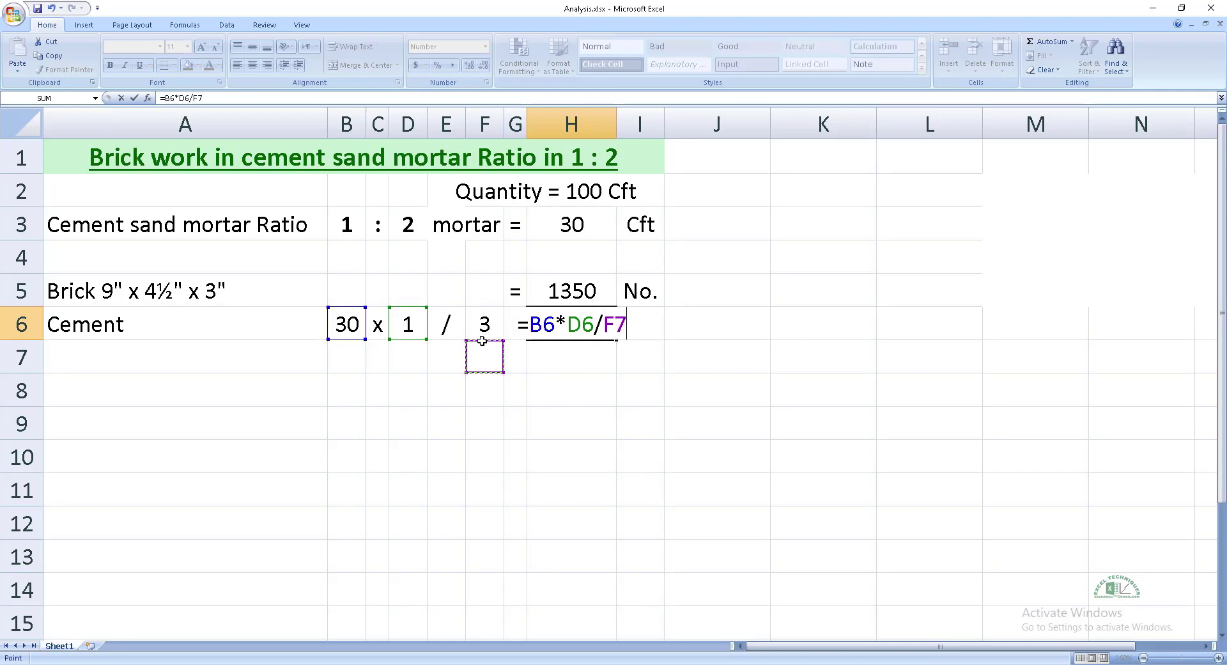
left_click(484, 326)
key("Return")
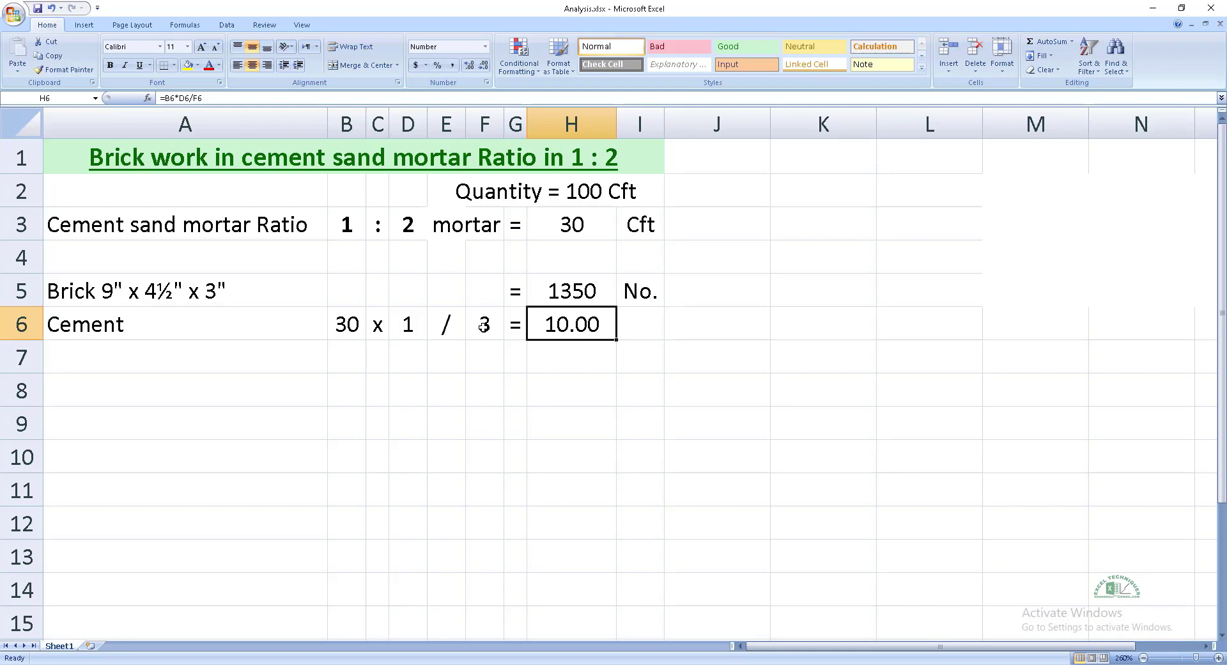
- Extend the cement formula in H6 with a division by 1.25, making it =B6*D6/F6/1.25
key("F2")
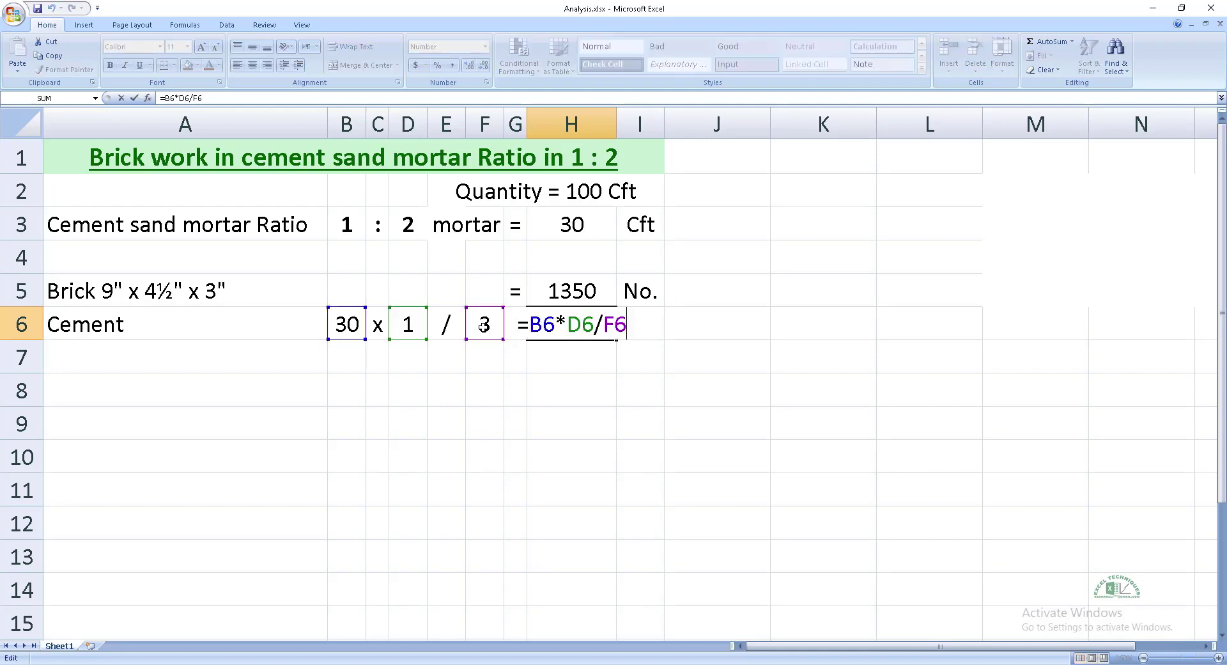
type("/1.25")
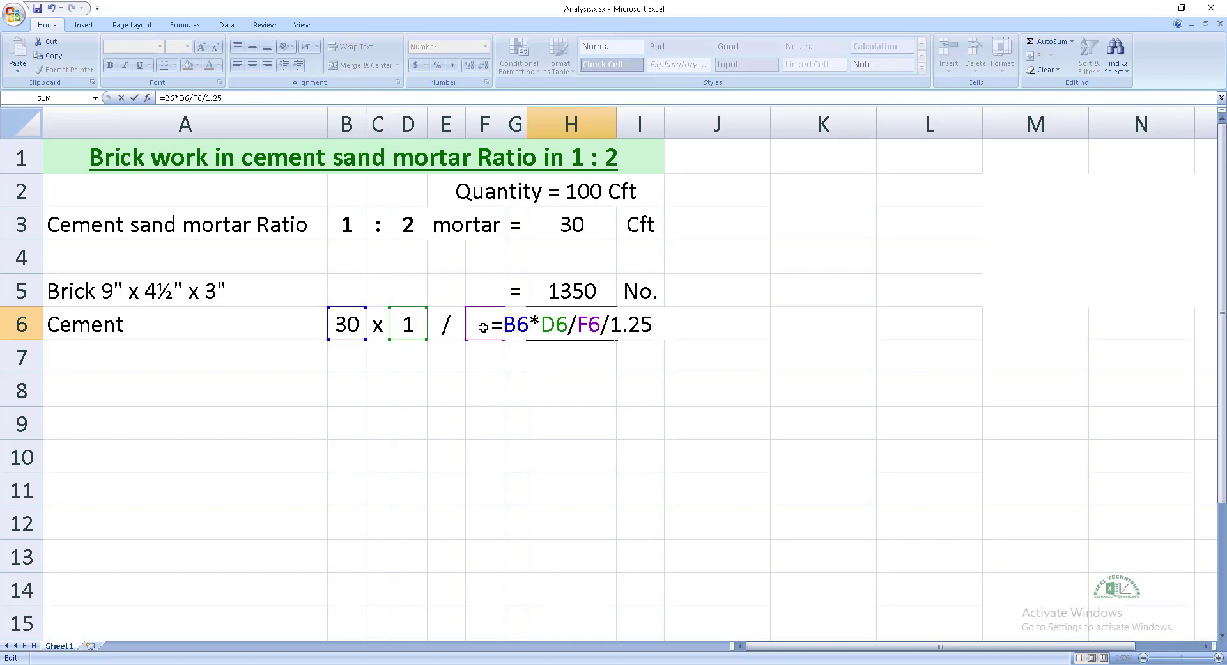
key("ctrl+Return")
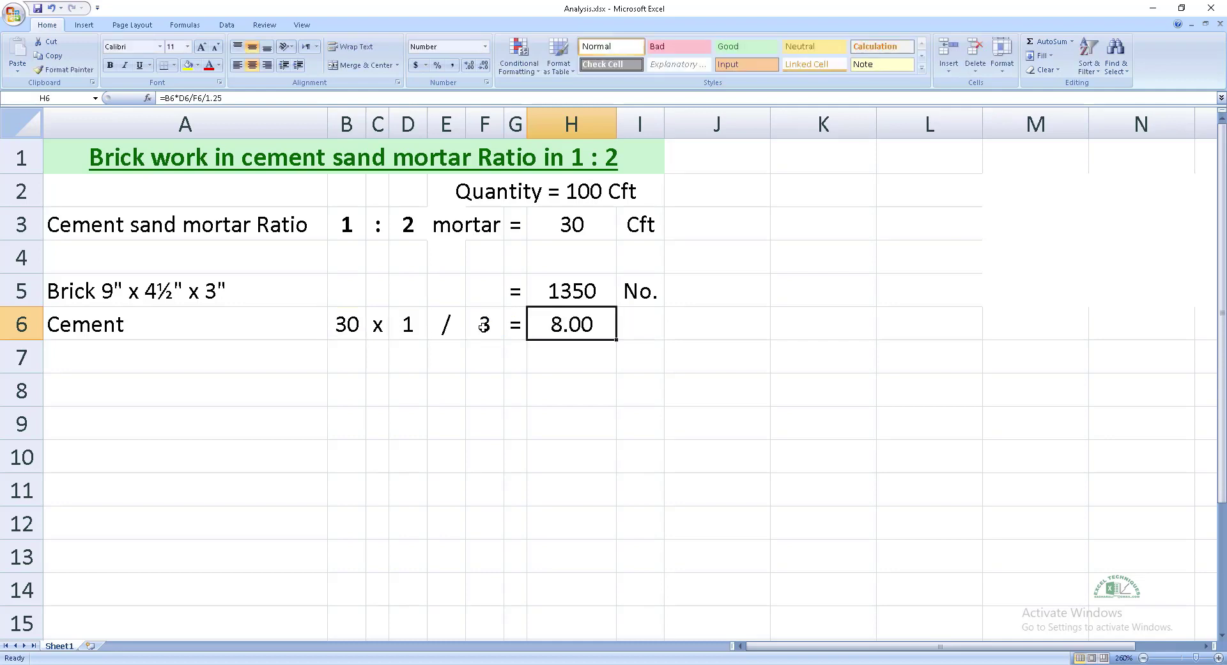
- Enter the unit "Bag" for the cement quantity in I6
key("Right")
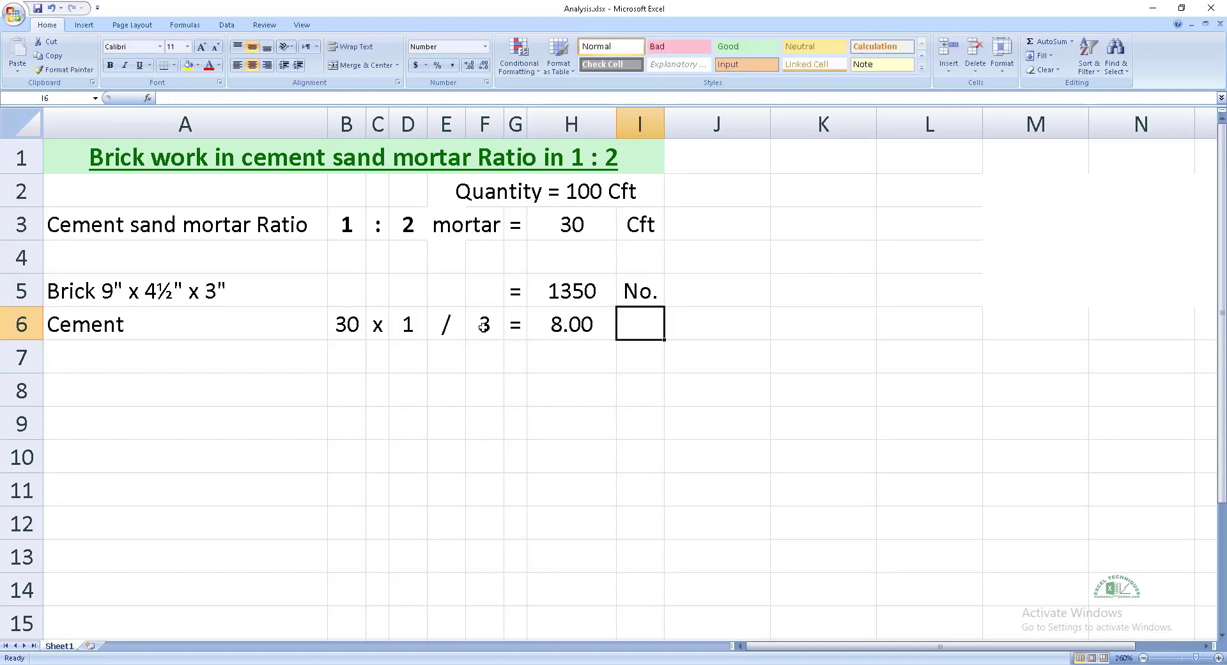
type("Bags")
key("BackSpace")
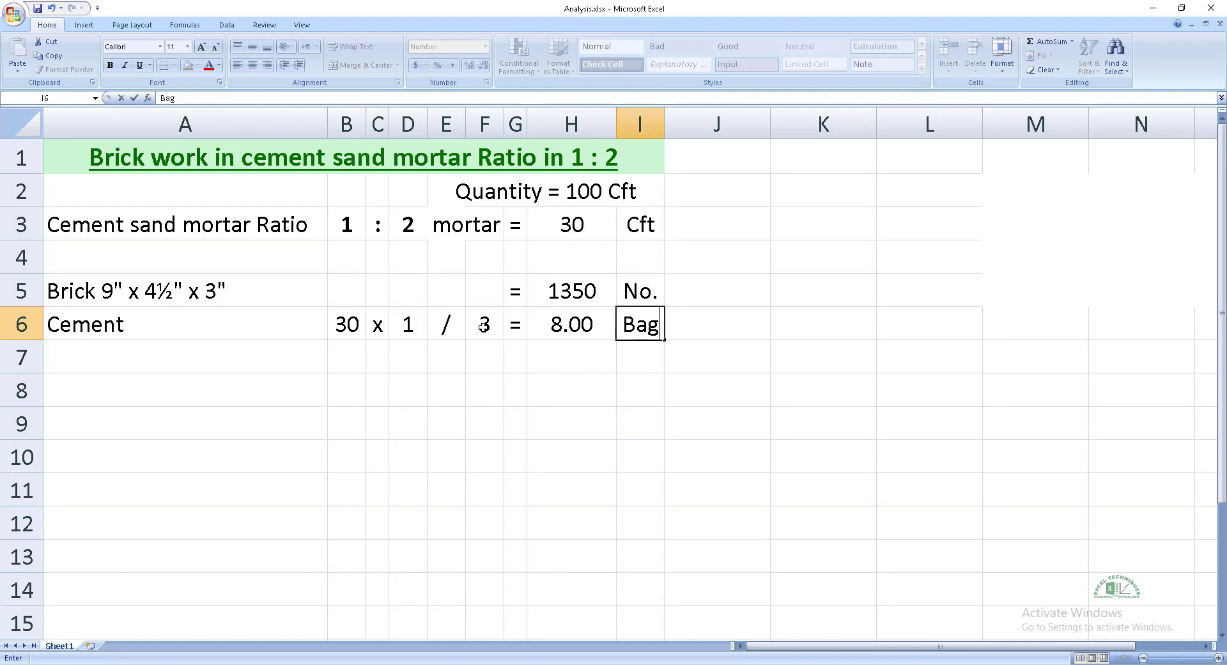
key("ctrl+Return")
- Add the label "Sand" in A7 and link B7 to the mortar volume in the cement row with =B6
key("Down")
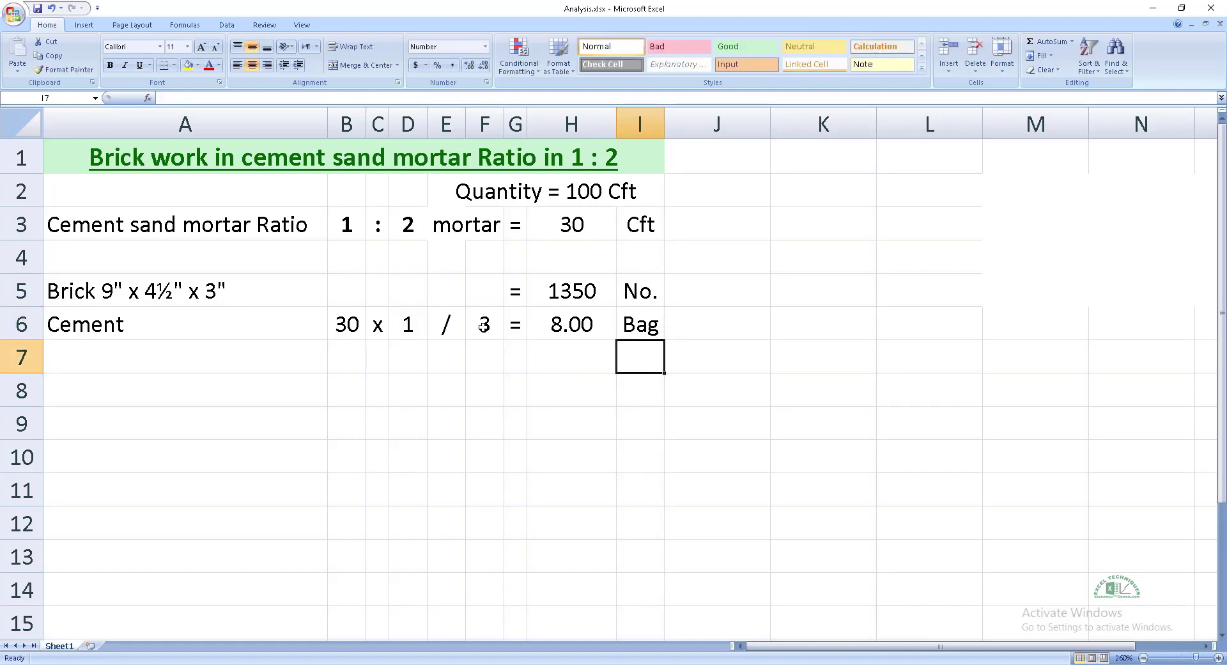
key("Home")
type("Sand")
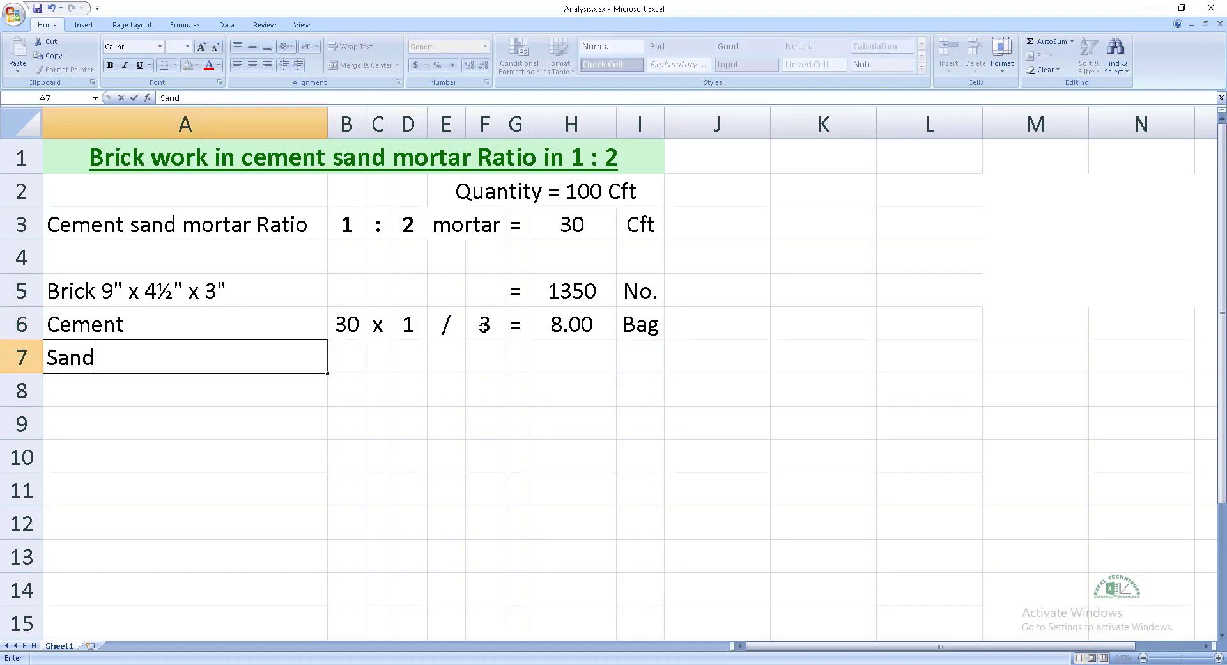
key("Tab")
type("=")
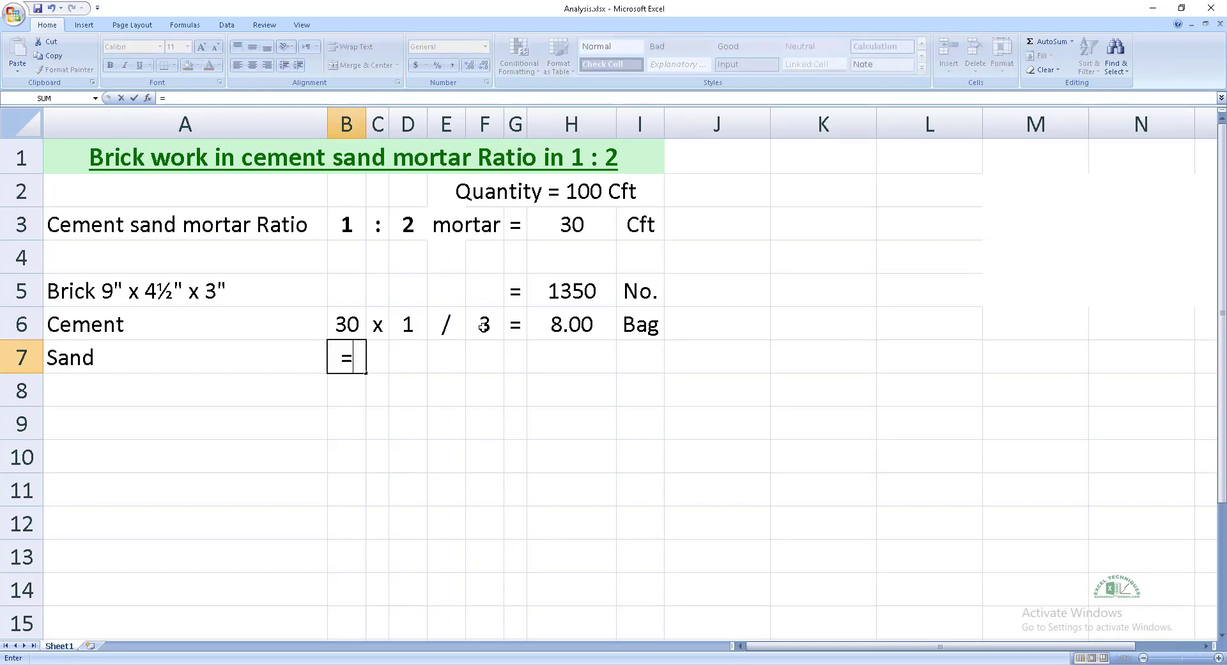
key("Up")
key("Return")
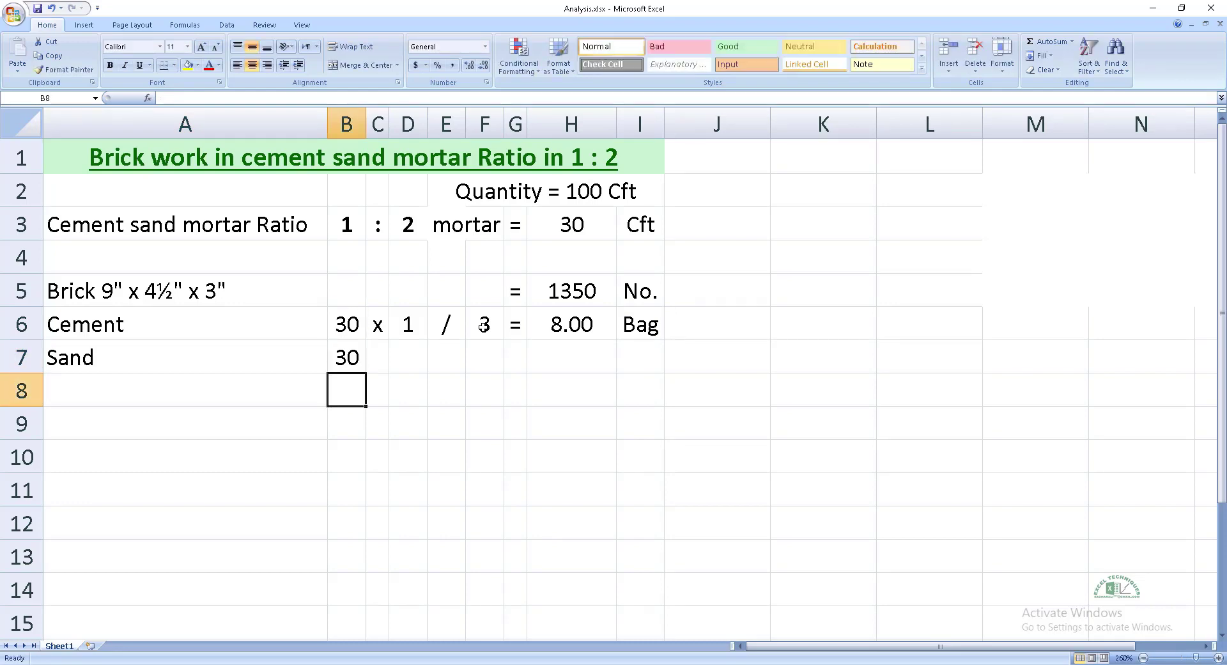
- Enter the multiplication sign "x" in C7 and link D7 to the sand part of the mortar ratio with =D3
key("Up")
key("Tab")
type("x")
key("Tab")
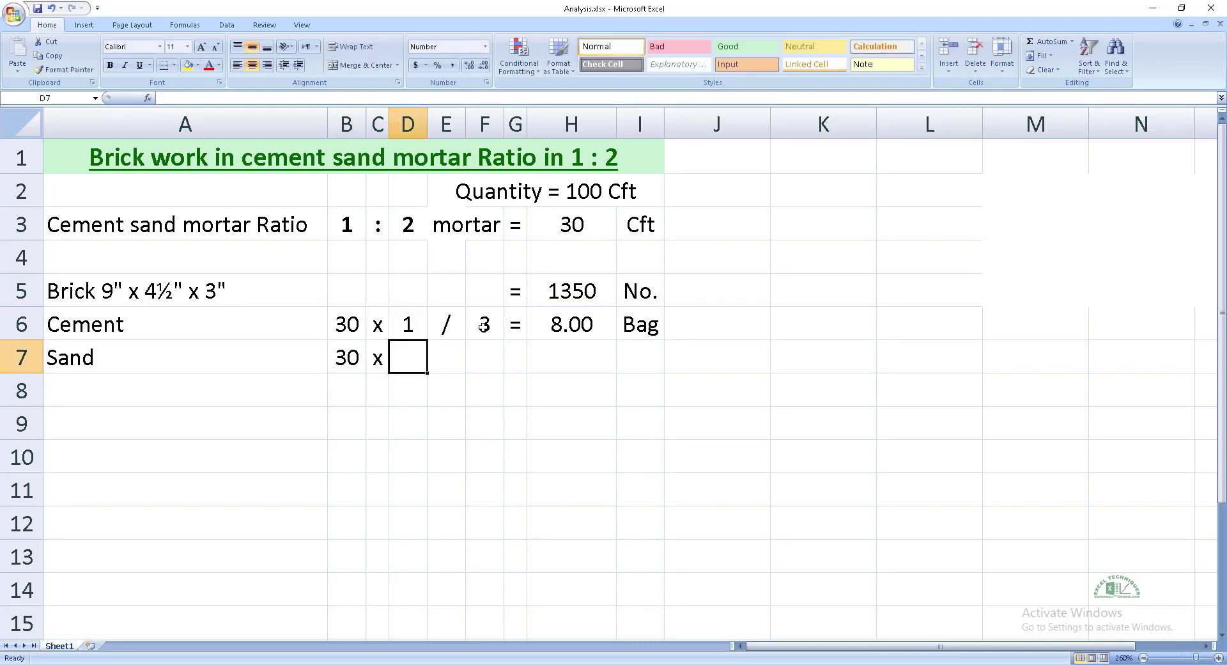
type("=")
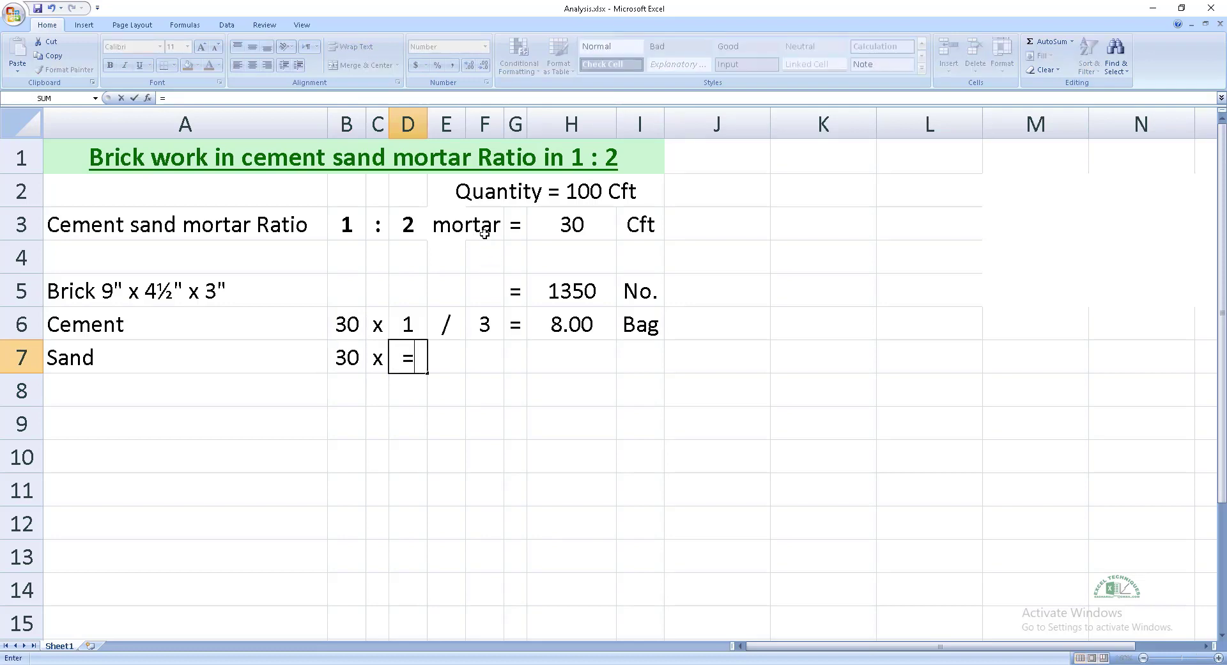
left_click(401, 231)
key("Return")
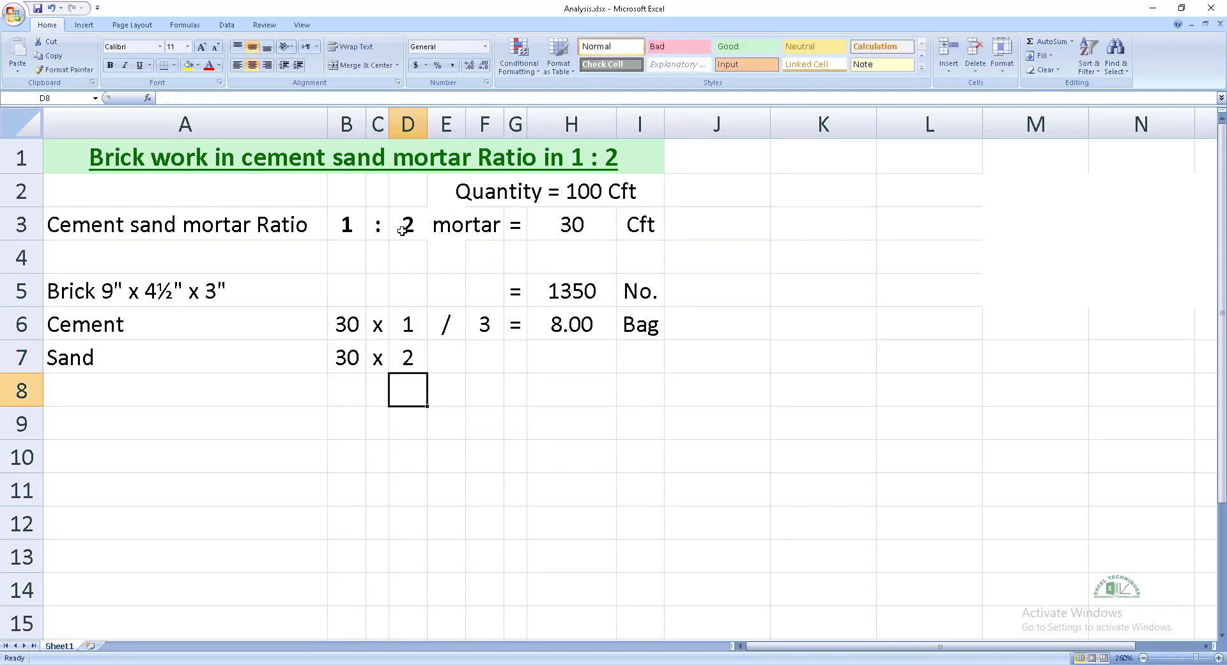
- Enter a division sign "/" as text in E7 and link F7 to the ratio sum in the cement row with =F6
key("Up")
key("Tab")
type("'")
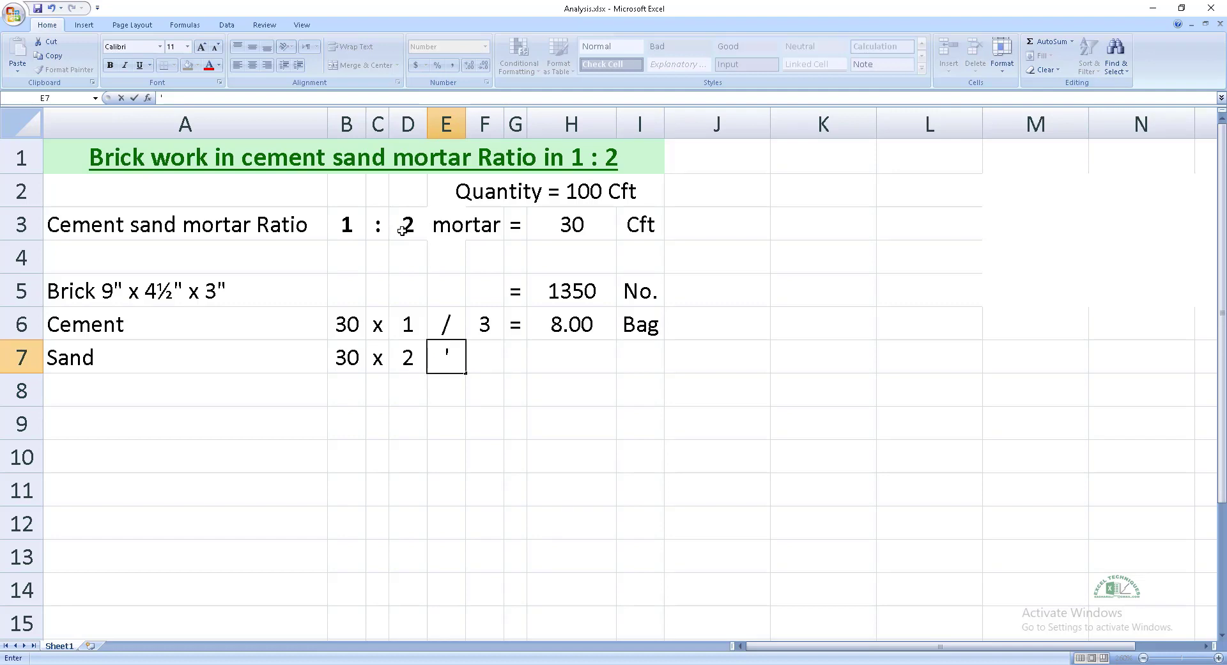
type("/")
key("Tab")
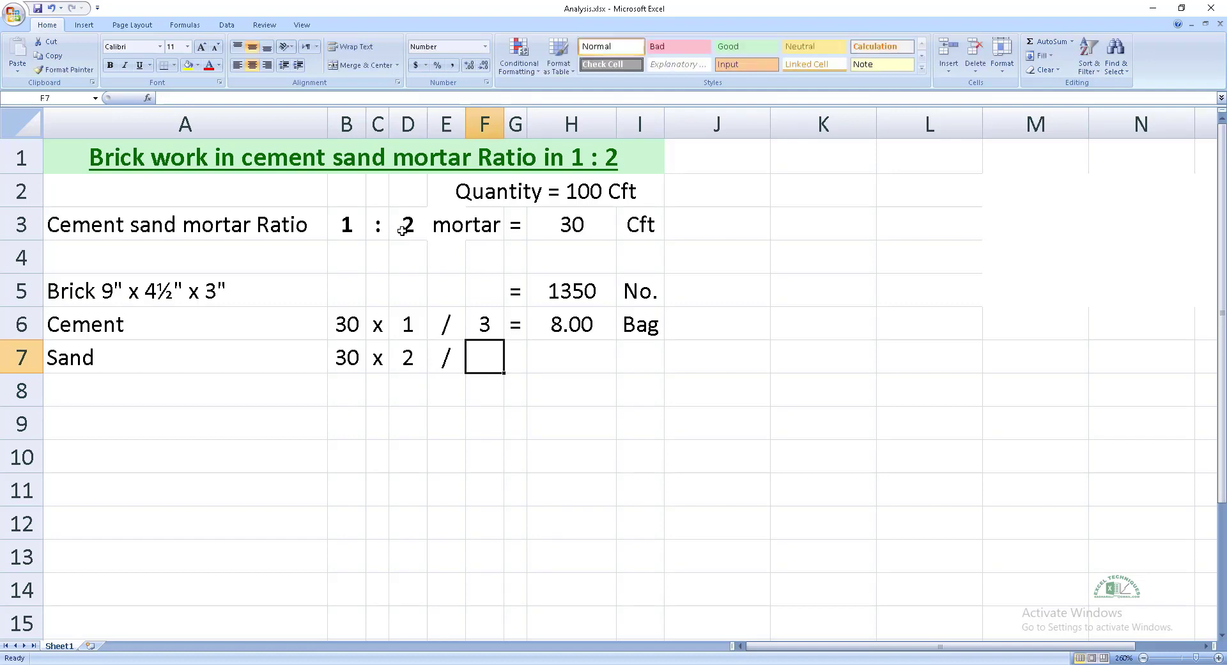
type("=")
key("Up")
key("Return")
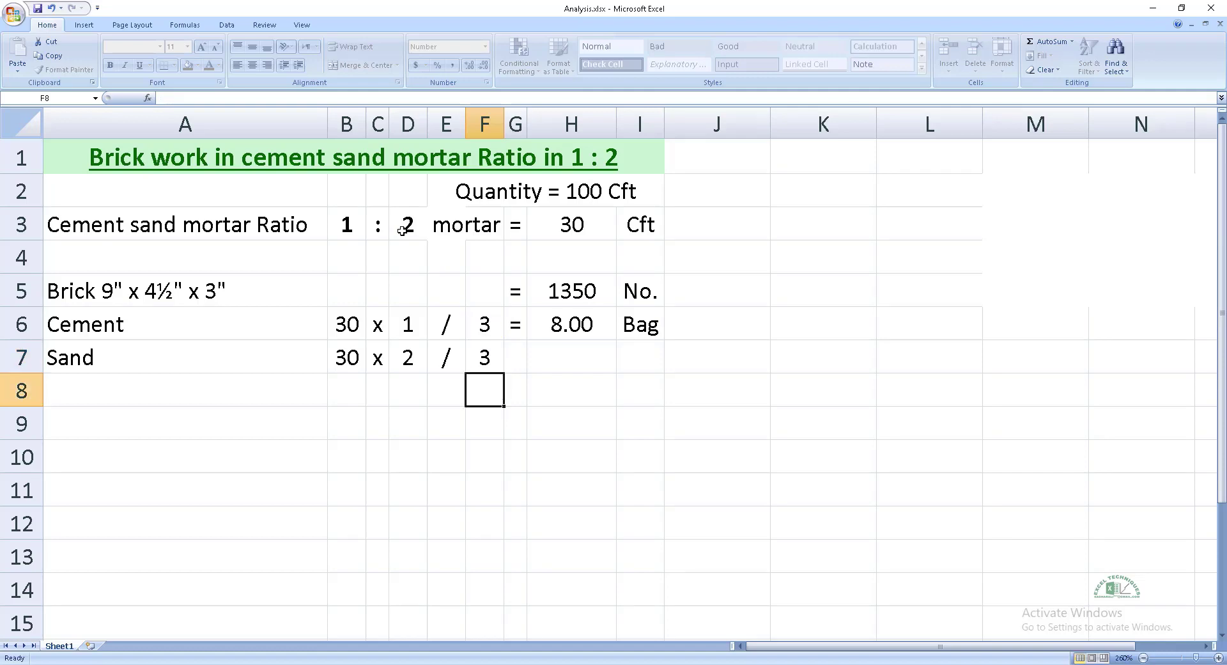
- Enter an equals sign as text in G7 and calculate the sand quantity in H7 with =B7*D7/F7
key("Up")
key("Tab")
type("'=")
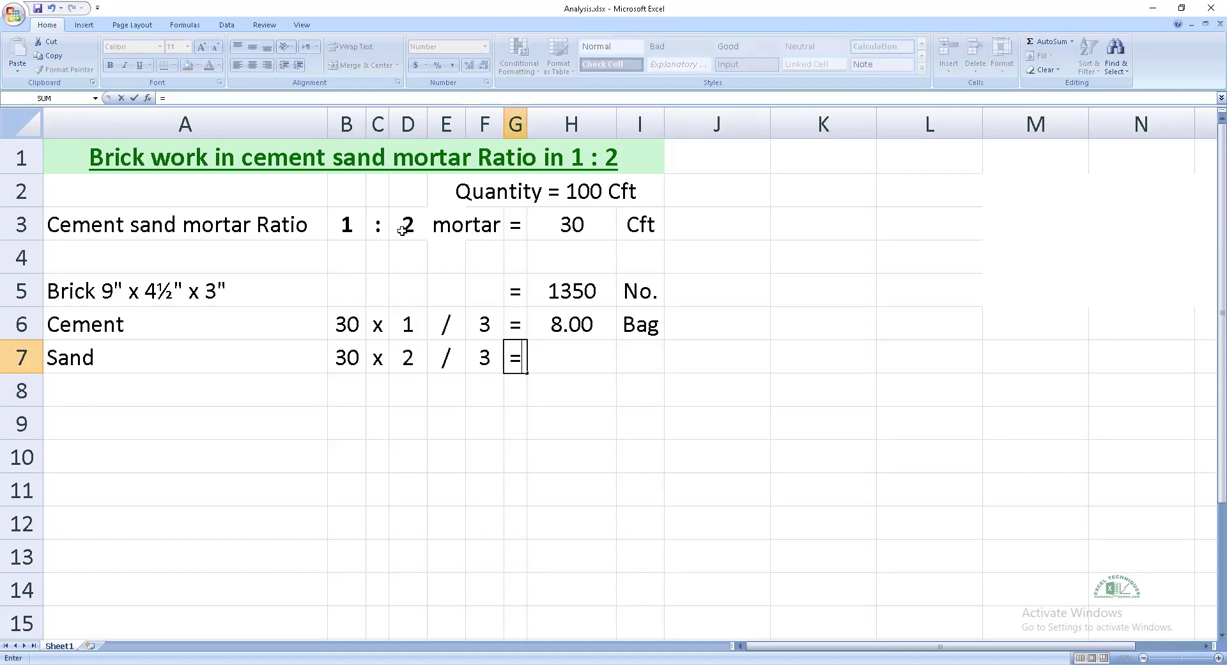
key("Tab")
type("=")
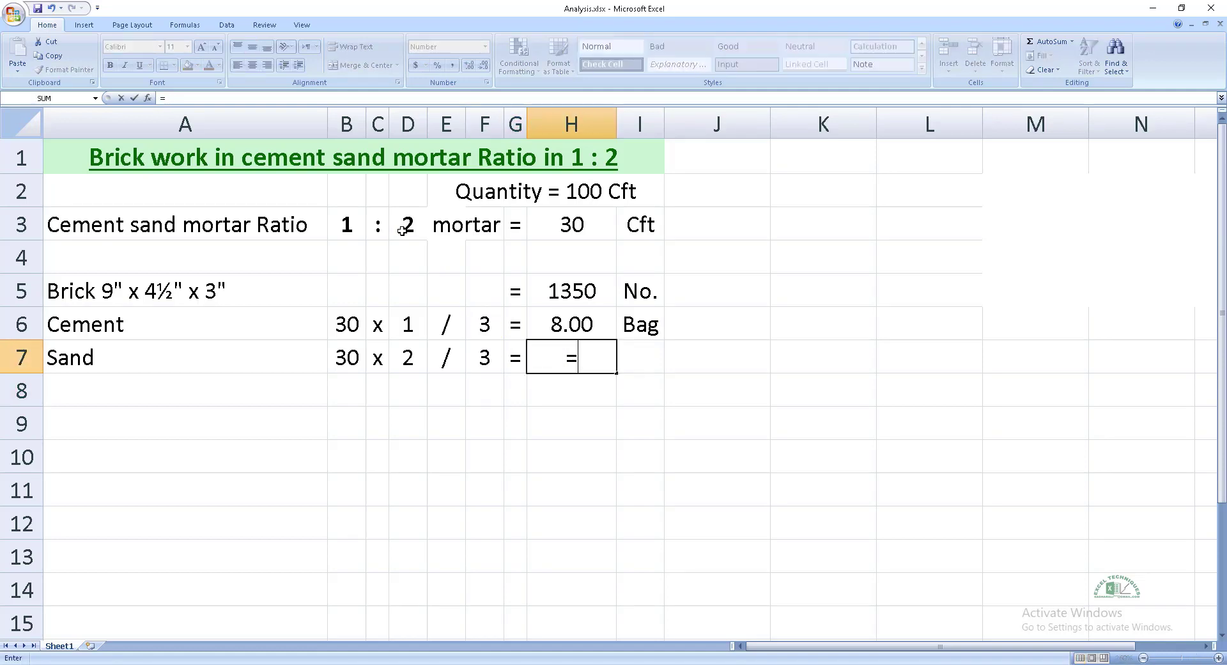
left_click(341, 349)
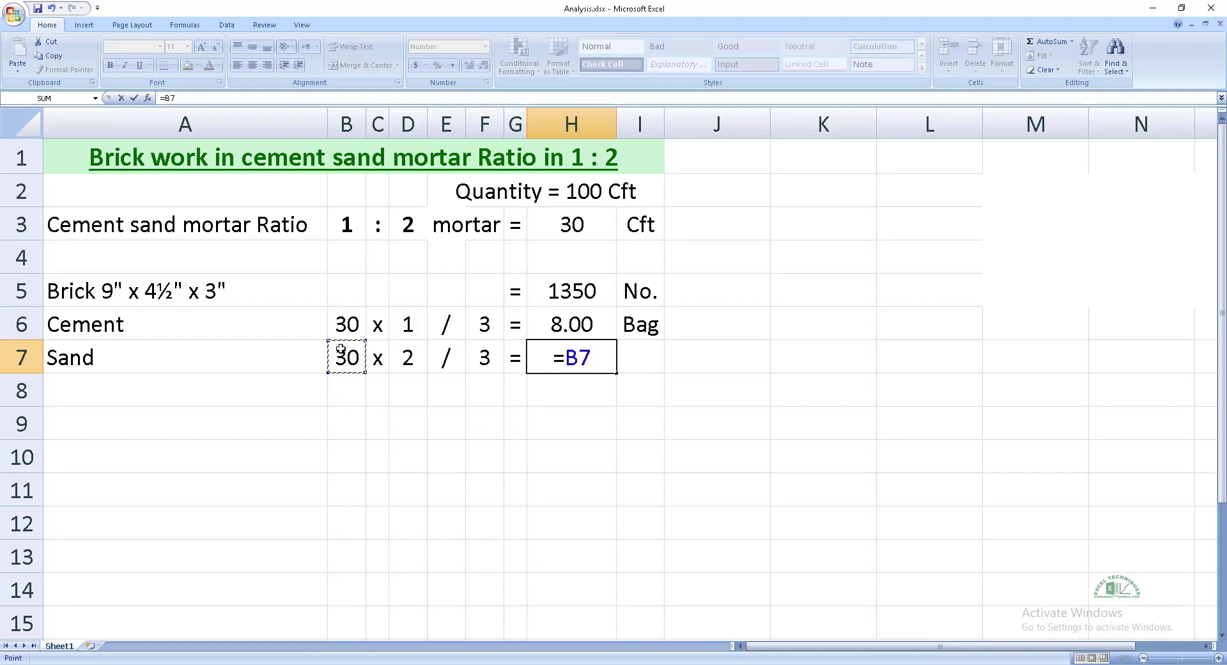
type("*")
left_click(412, 351)
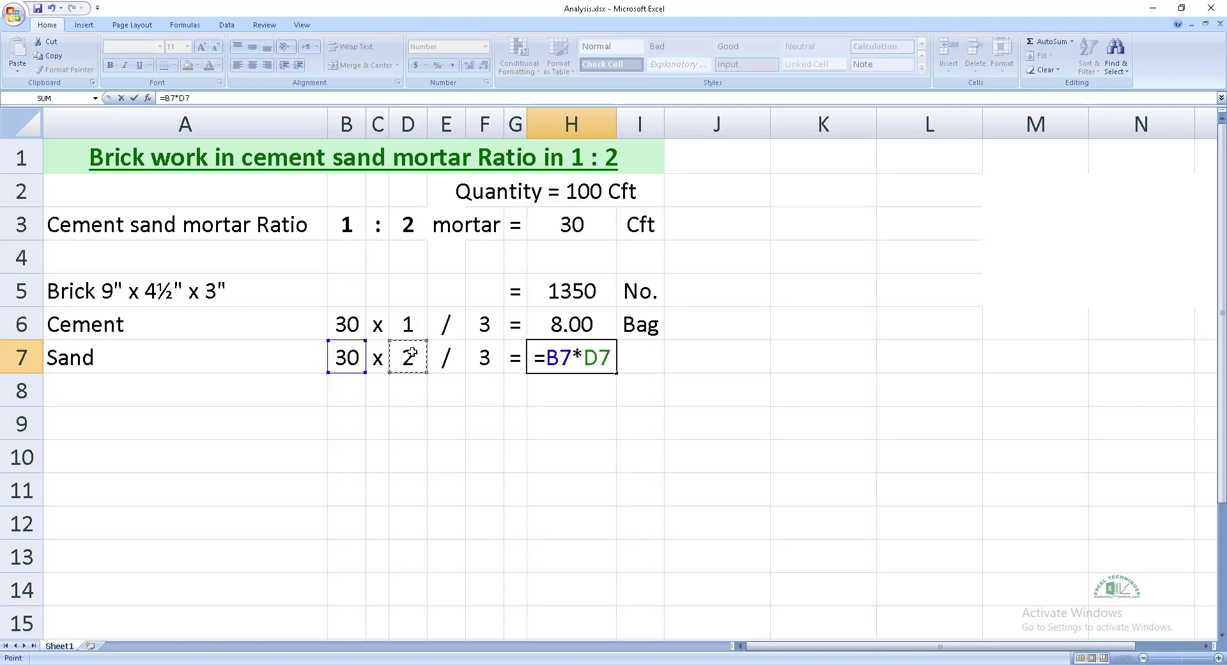
type("/")
left_click(479, 353)
key("Return")
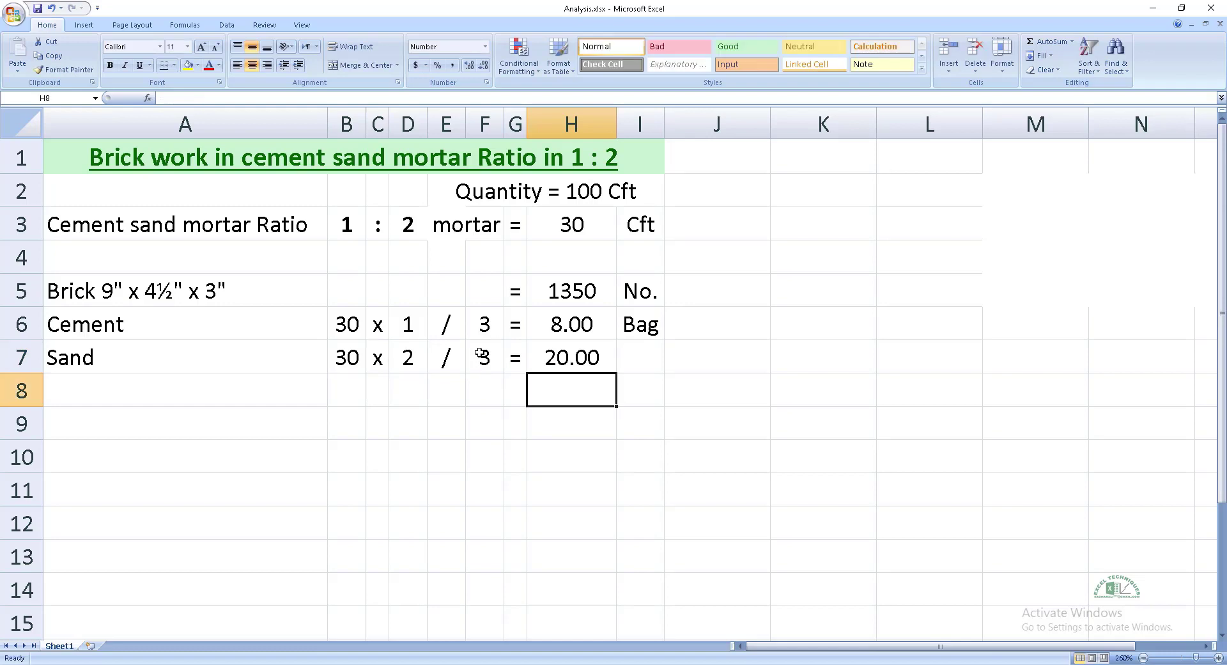
- Enter the unit "Cft" for the sand quantity in I7
key("Up")
key("Right")
type("Cft")
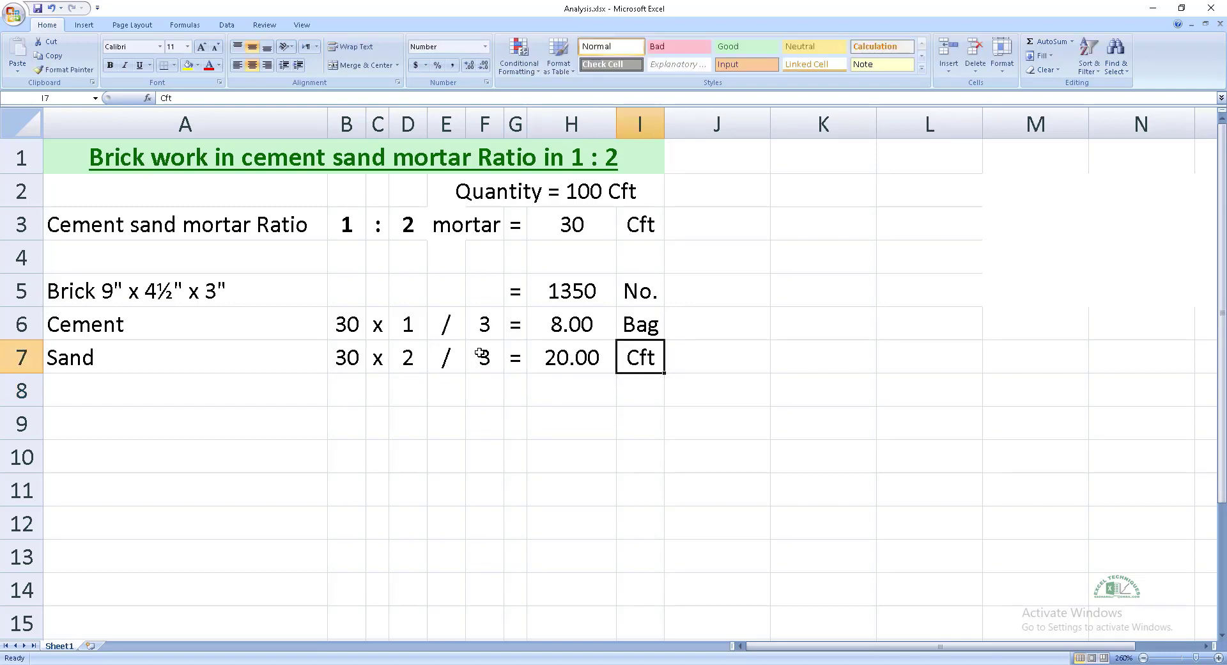
- Test the sand part of the mortar ratio in D3 with 3 and 4, and set it to 5
left_click(418, 227)
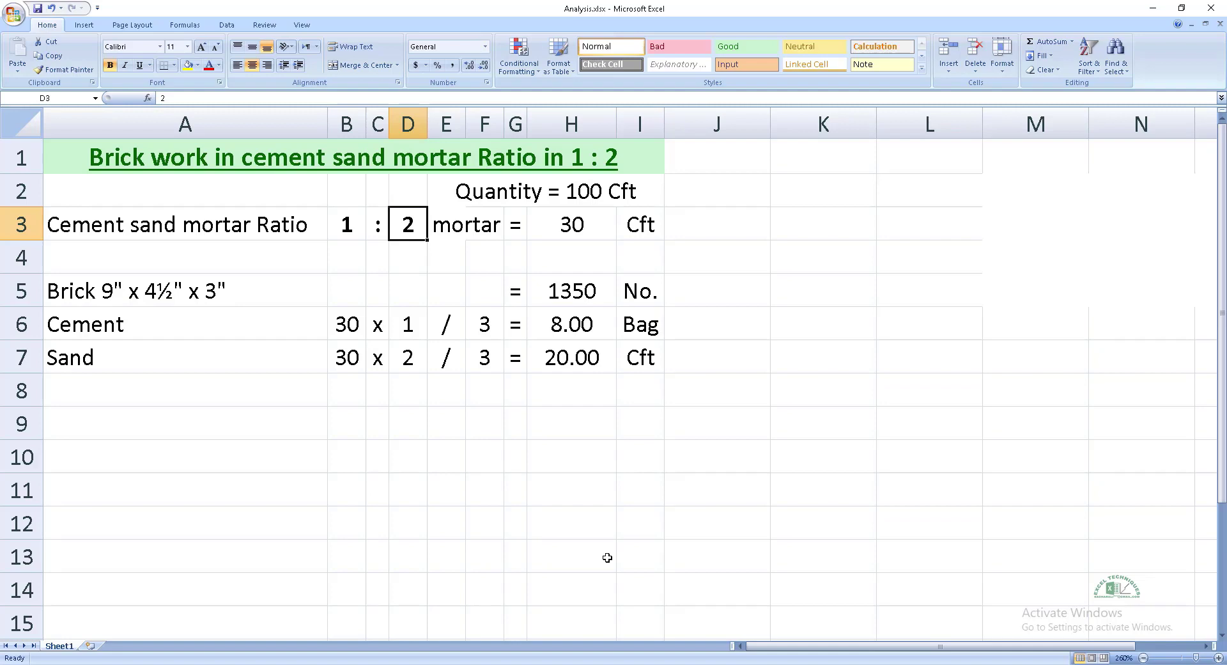
type("3")
key("ctrl+Return")
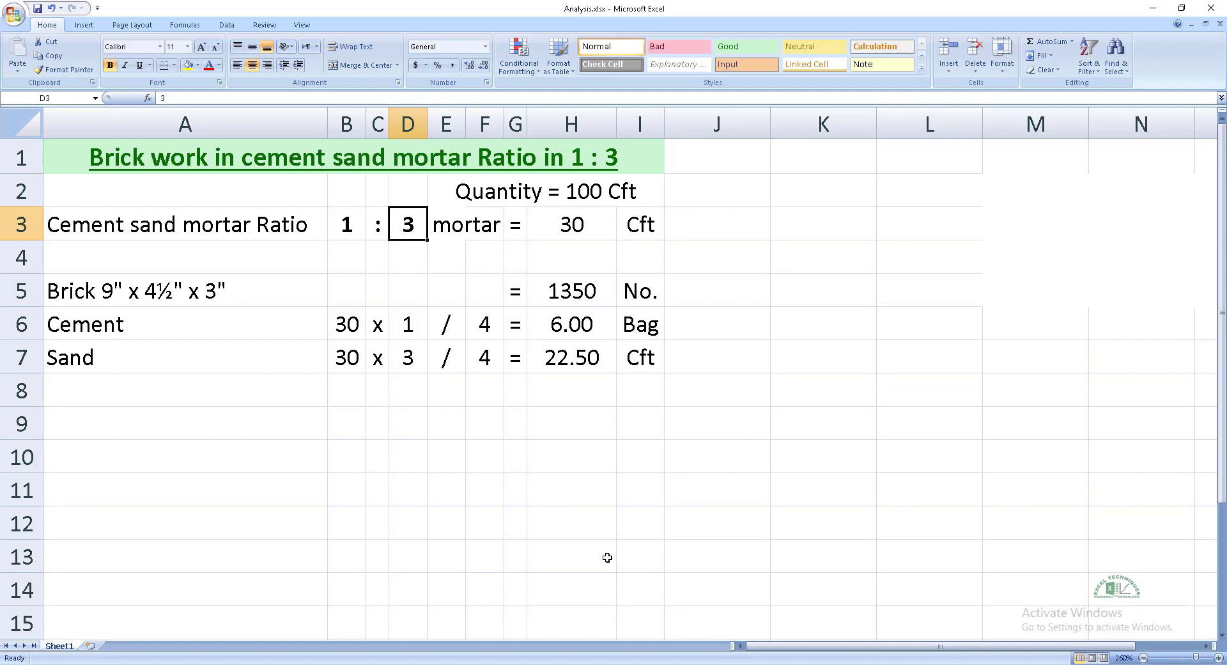
type("4")
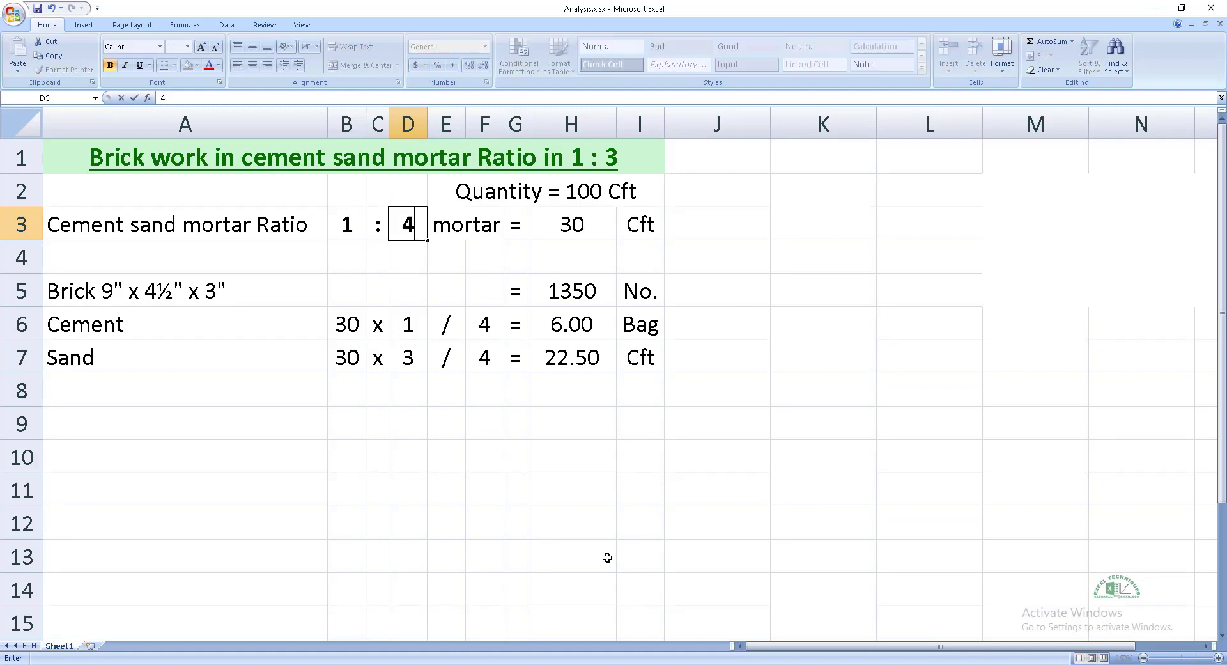
key("ctrl+Return")
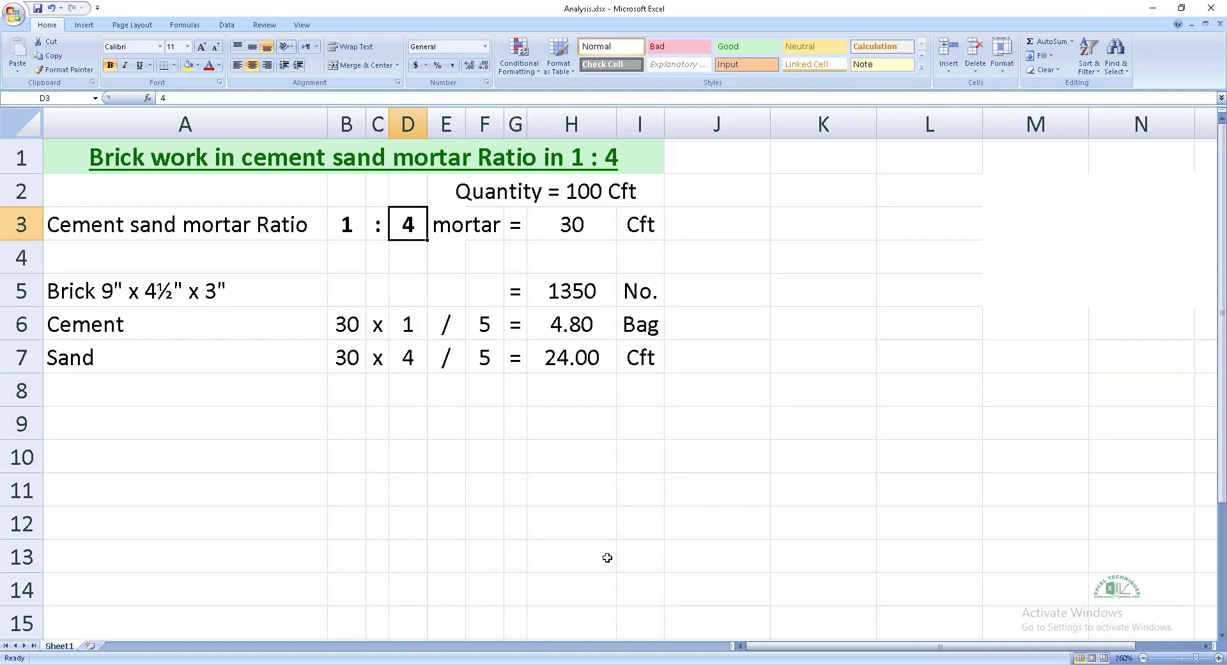
type("5")
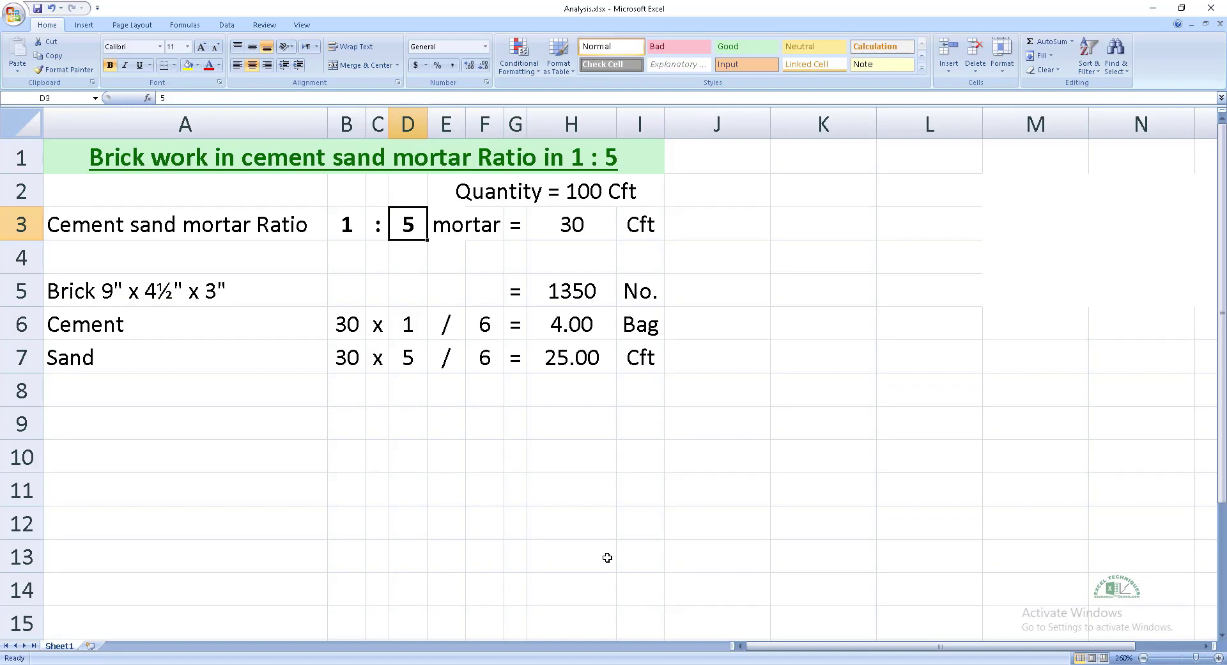
- Set the brick work quantity in E2 to 1060 and widen column B slightly to fit the mortar volumes
key("Right")
key("Right")
key("Up")
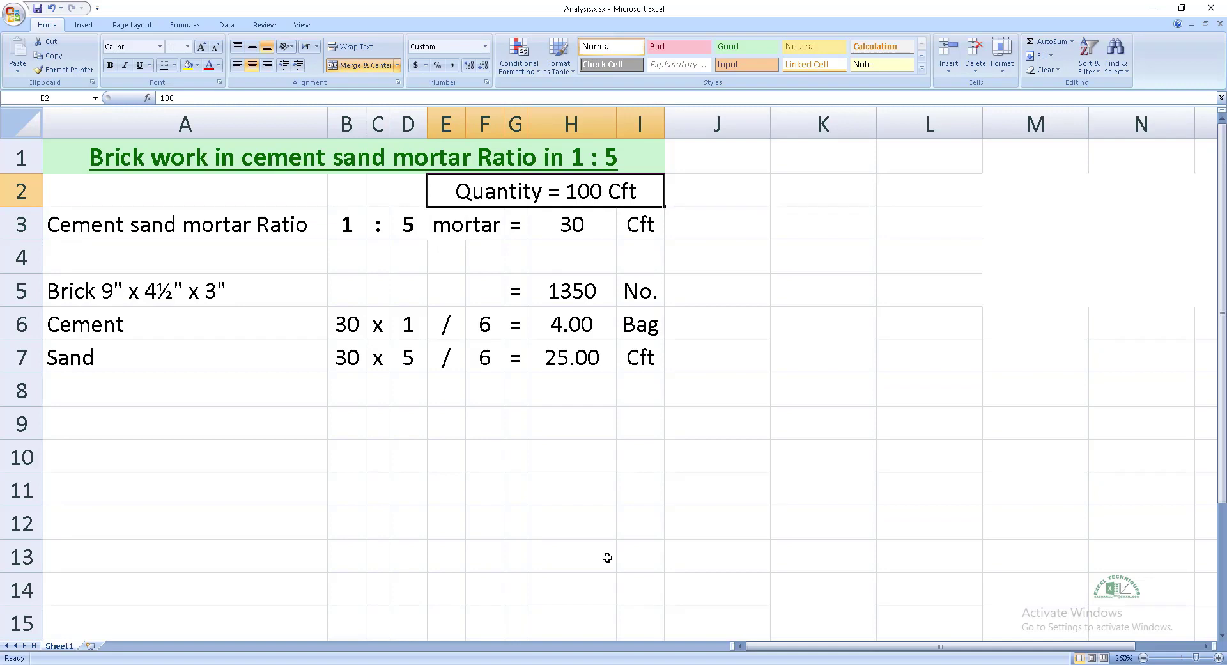
type("10")
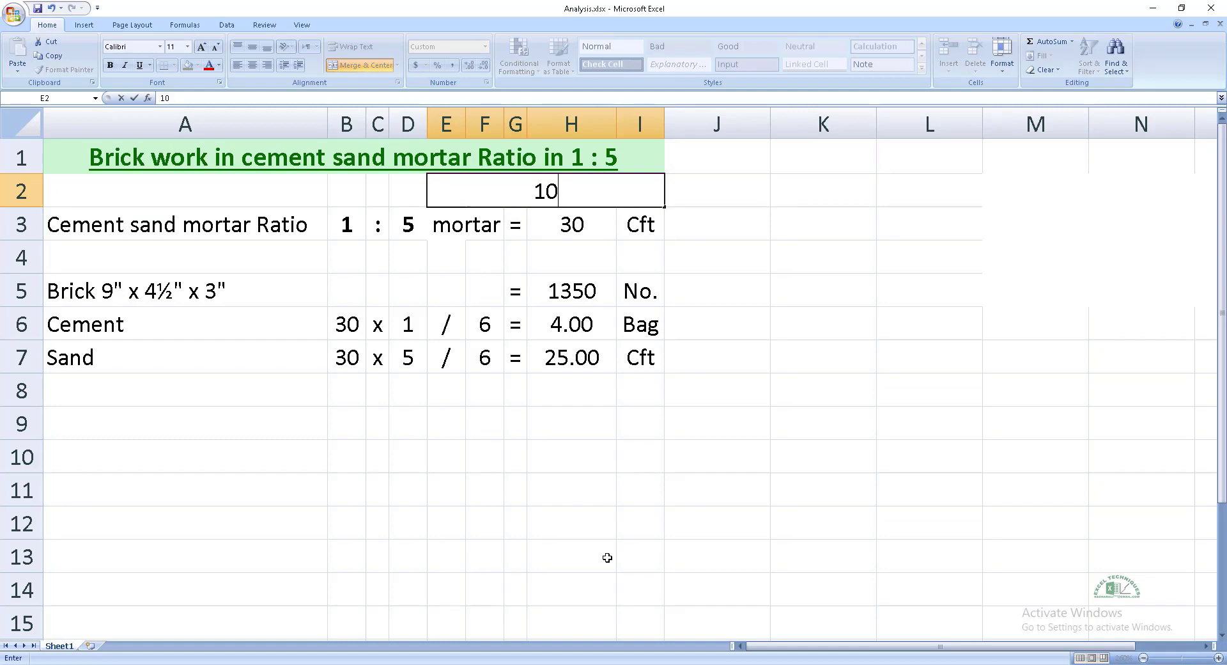
type("60")
key("ctrl+Return")
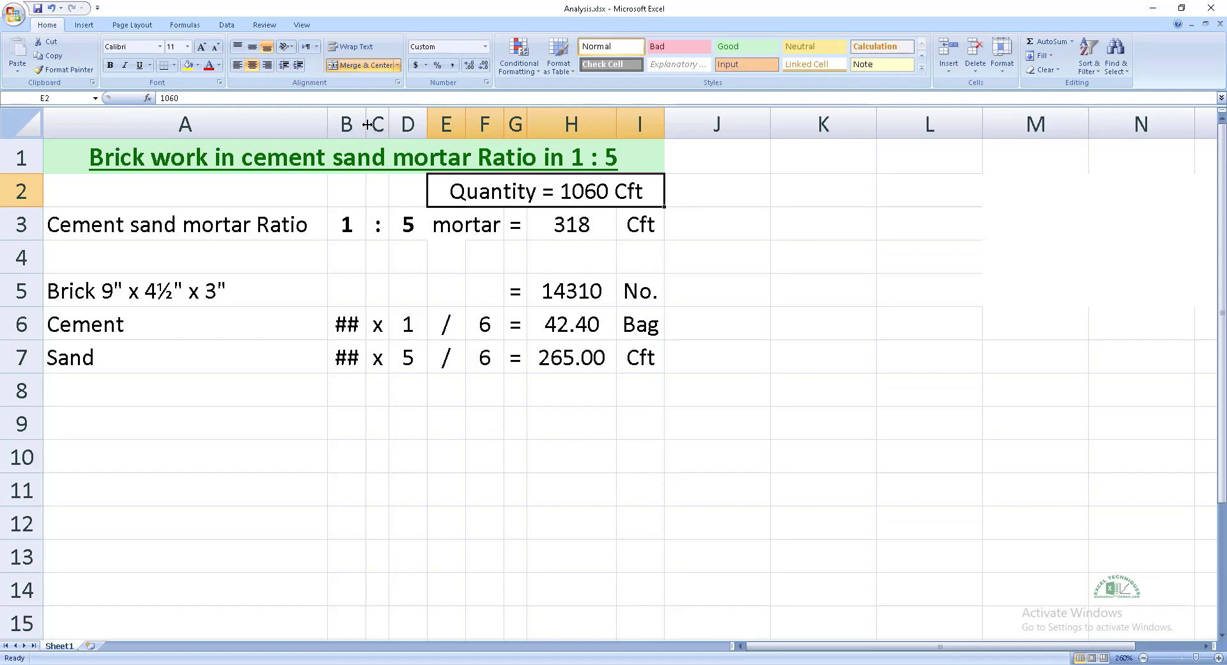
left_click_drag(367, 124, 374, 124)
left_click(583, 300)
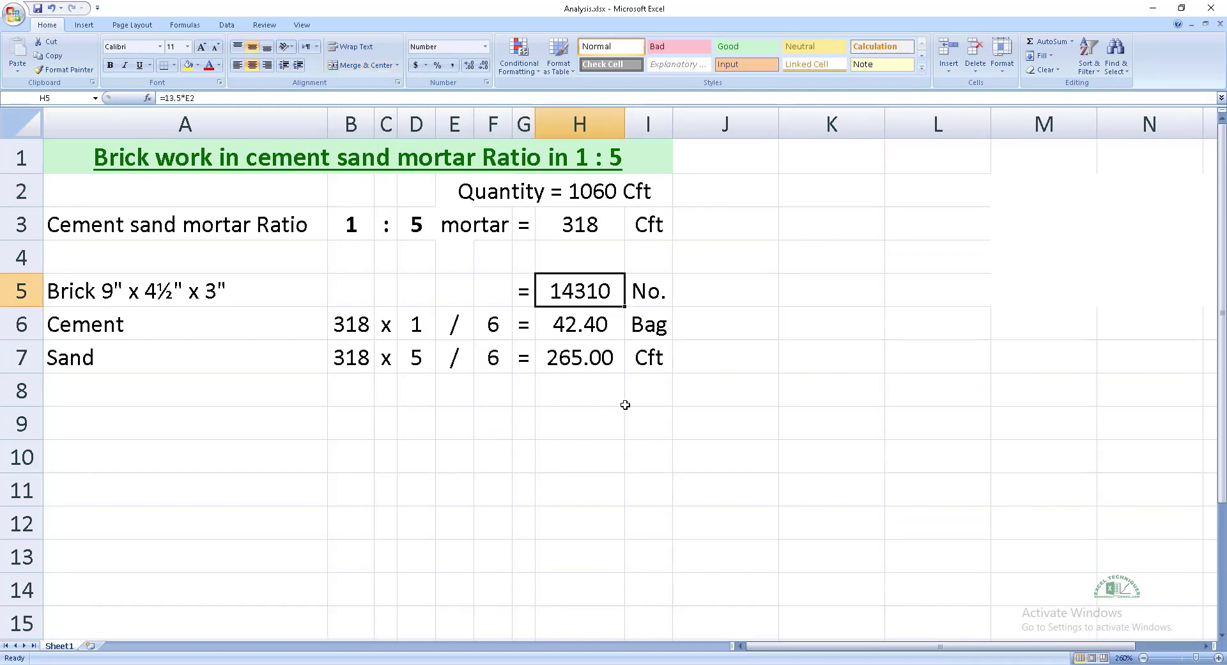